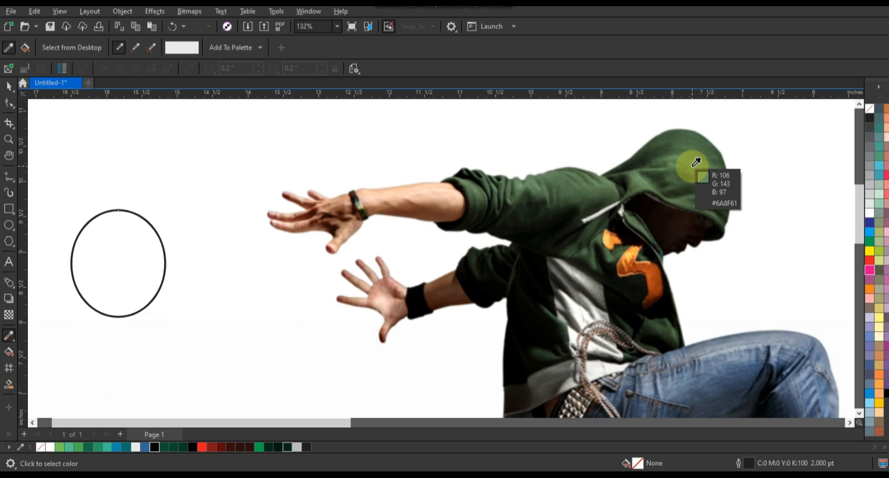
Sample light green from the hood, mid green from the sleeve and near-black green from the shadow, filling the ellipse with each.
{"action": "left_click", "coordinate": [696, 162]}
{"action": "left_click", "coordinate": [129, 262]}
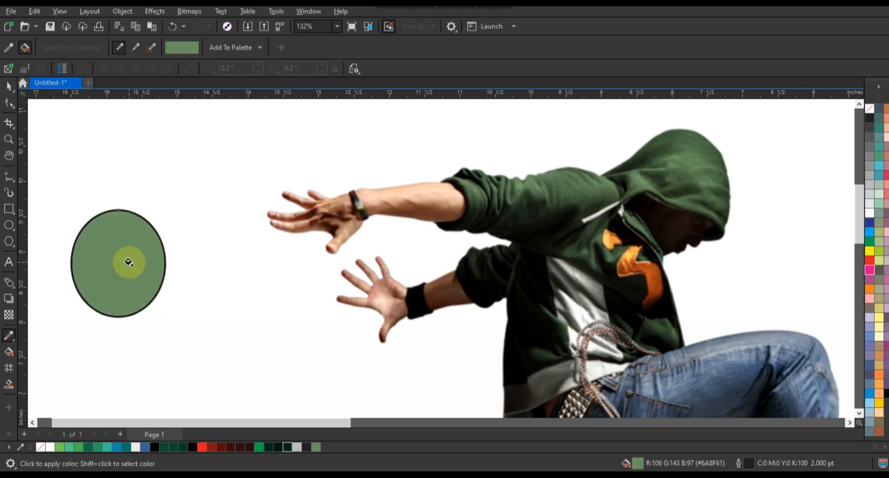
{"action": "key", "text": "space"}
{"action": "key", "text": "space"}
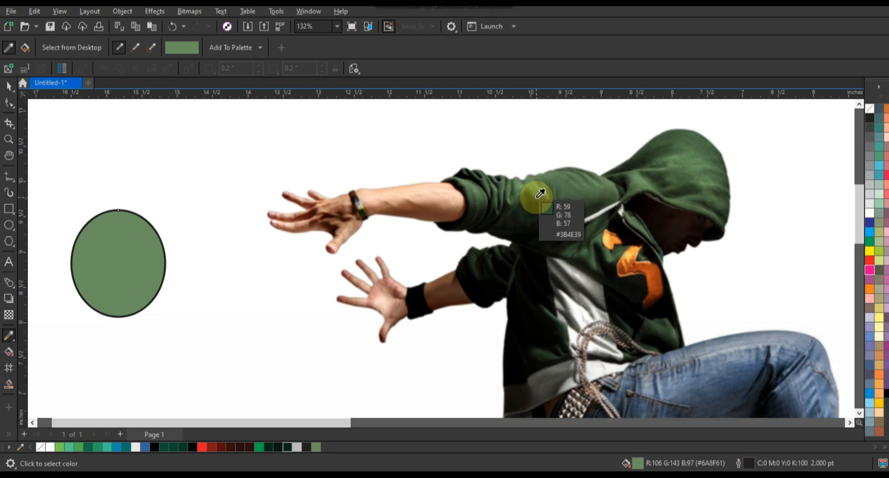
{"action": "left_click", "coordinate": [540, 193]}
{"action": "left_click", "coordinate": [136, 244]}
{"action": "key", "text": "space"}
{"action": "key", "text": "space"}
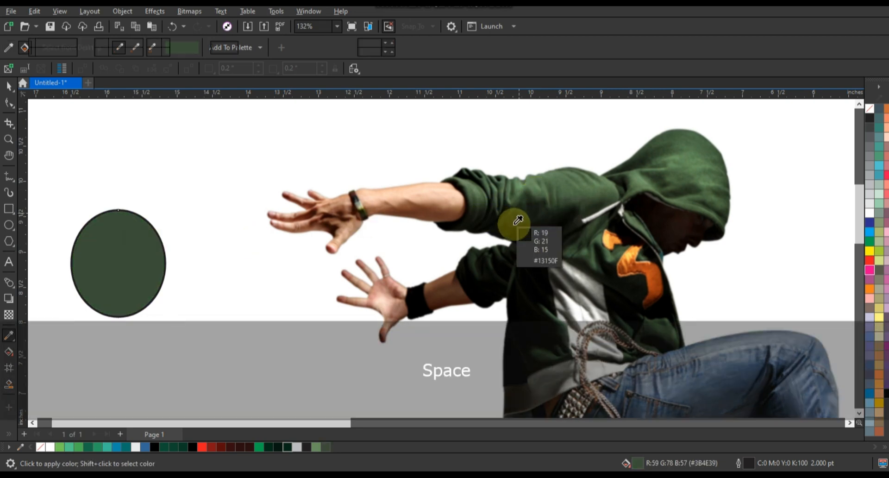
{"action": "left_click", "coordinate": [515, 224]}
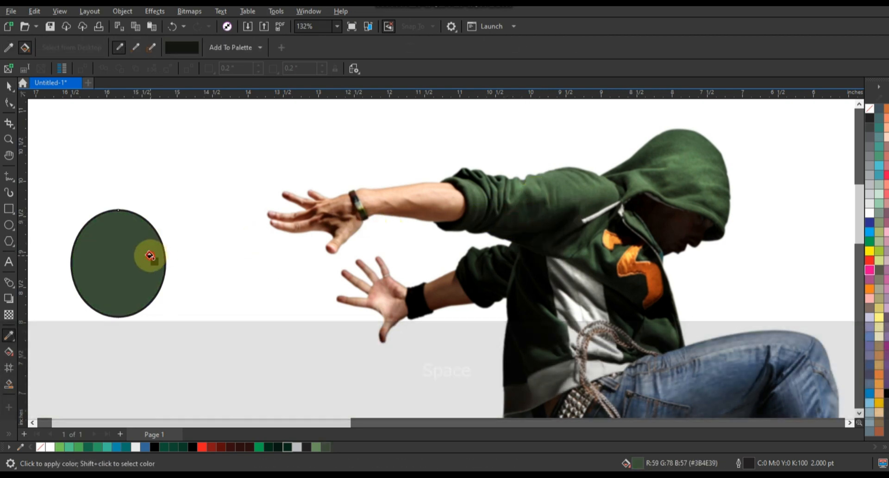
{"action": "left_click", "coordinate": [149, 255]}
Delete the colour-sample ellipse and move the dancer image up to the page's left edge.
{"action": "key", "text": "space"}
{"action": "key", "text": "F3"}
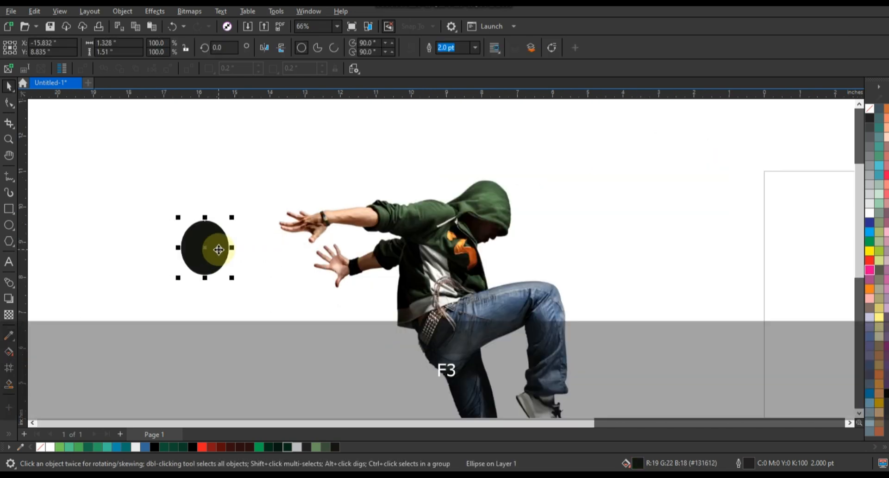
{"action": "key", "text": "Delete"}
{"action": "left_click_drag", "start_coordinate": [573, 238], "coordinate": [760, 238]}
{"action": "key", "text": "F3"}
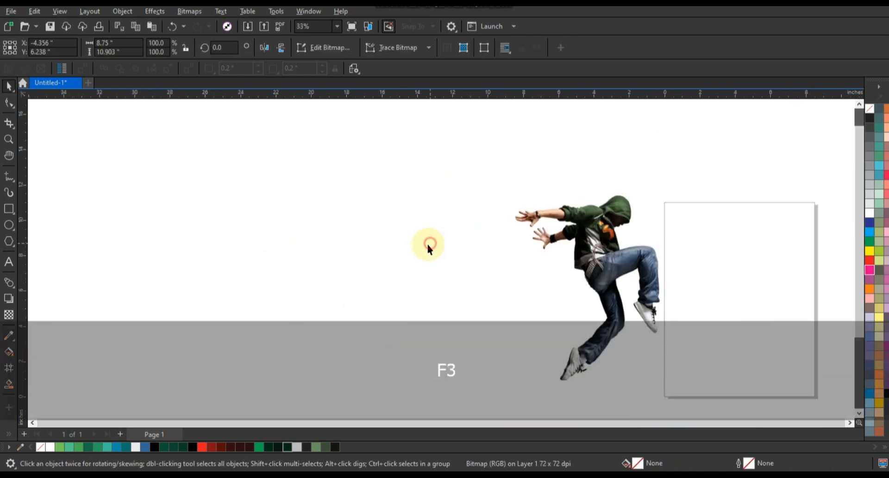
Draw an upright rectangle to the left of the dancer and enlarge it to about 9.58 by 14.13 inches.
{"action": "left_click", "coordinate": [428, 248]}
{"action": "left_click", "coordinate": [9, 208]}
{"action": "mouse_move", "coordinate": [266, 172]}
{"action": "left_mouse_down"}
{"action": "mouse_move", "coordinate": [345, 311]}
{"action": "mouse_move", "coordinate": [432, 402]}
{"action": "mouse_move", "coordinate": [424, 403]}
{"action": "left_mouse_up"}
{"action": "left_click", "coordinate": [9, 86]}
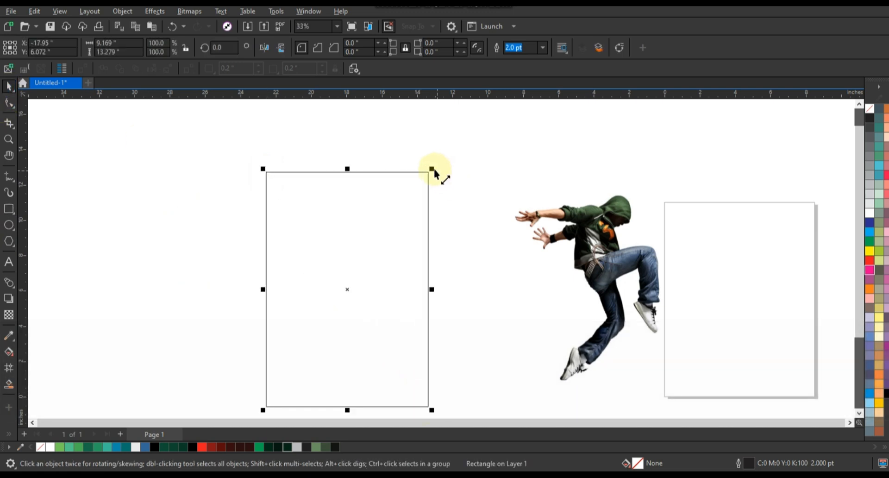
{"action": "left_click_drag", "start_coordinate": [435, 167], "coordinate": [435, 161]}
{"action": "left_click_drag", "start_coordinate": [352, 158], "coordinate": [353, 154]}
Give the rectangle a vertical linear fountain fill from the sampled near-black through mid green to light green.
{"action": "key", "text": "shift+F2"}
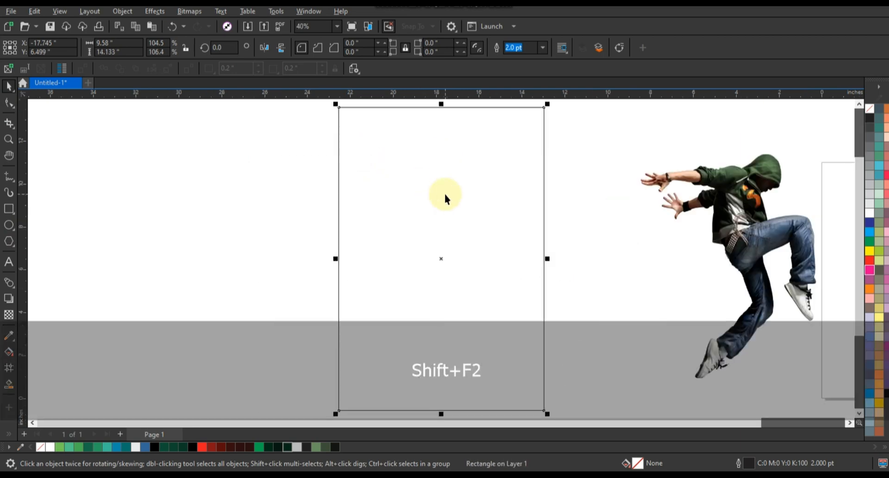
{"action": "left_click", "coordinate": [336, 446]}
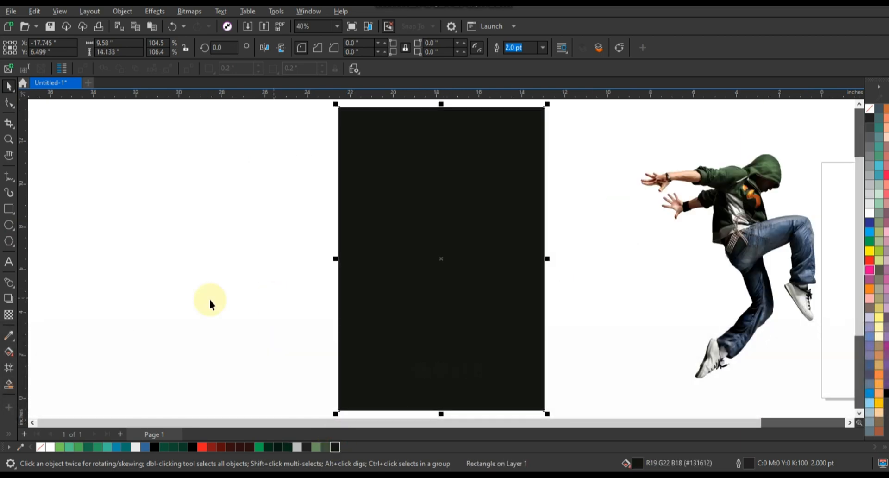
{"action": "left_click", "coordinate": [9, 352]}
{"action": "left_click_drag", "start_coordinate": [424, 180], "coordinate": [427, 333]}
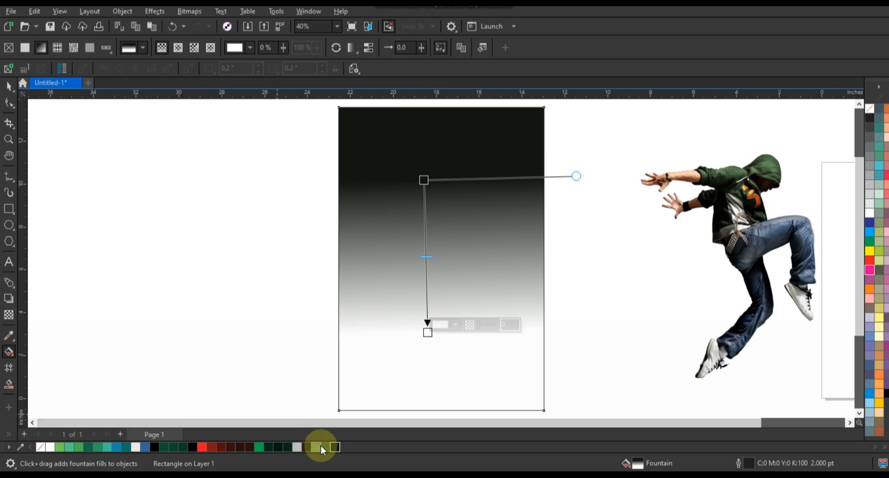
{"action": "left_click_drag", "start_coordinate": [325, 445], "coordinate": [426, 249]}
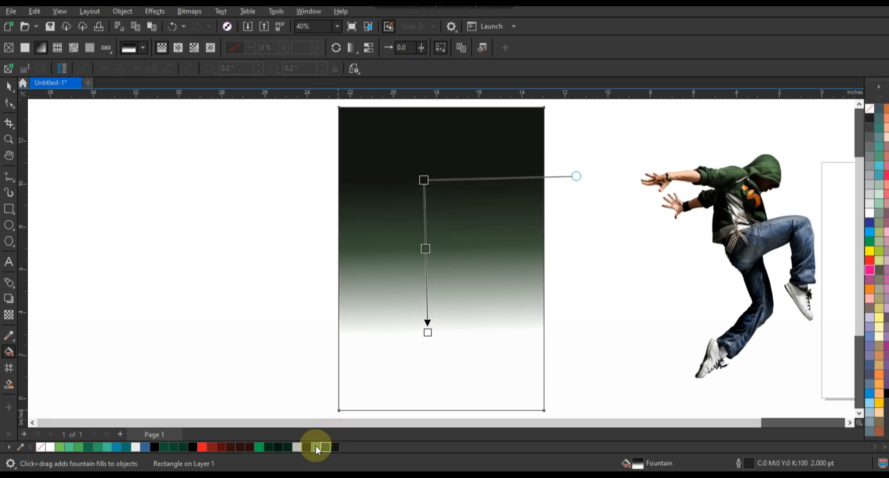
{"action": "left_click_drag", "start_coordinate": [317, 446], "coordinate": [426, 332]}
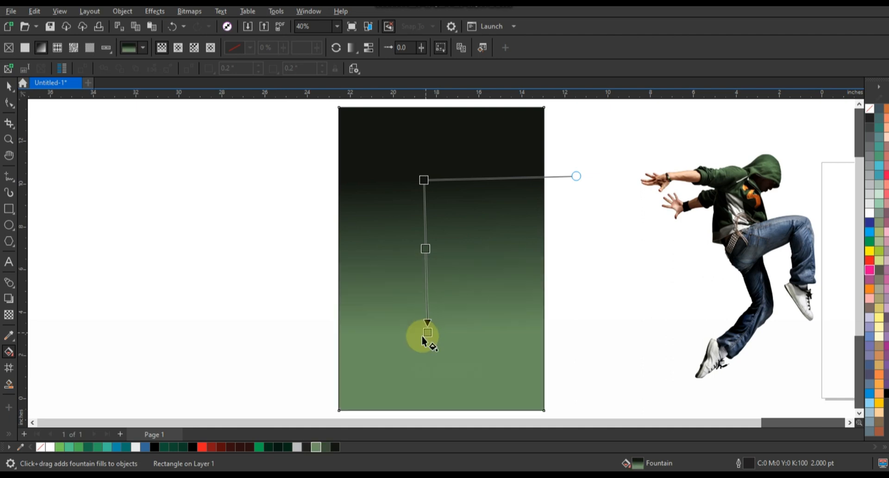
Change the fountain fill to elliptical and widen it to nearly cover the rectangle, with the light green centre in the middle.
{"action": "left_click", "coordinate": [178, 48]}
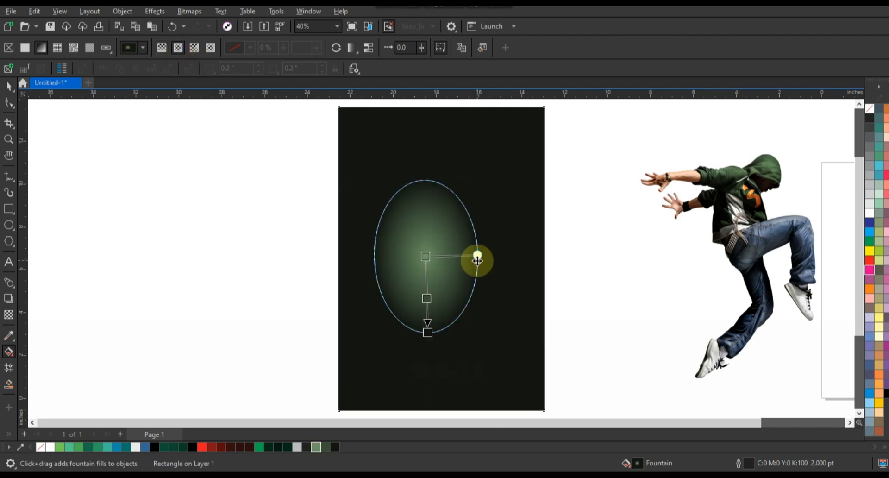
{"action": "left_click_drag", "start_coordinate": [482, 254], "coordinate": [495, 252]}
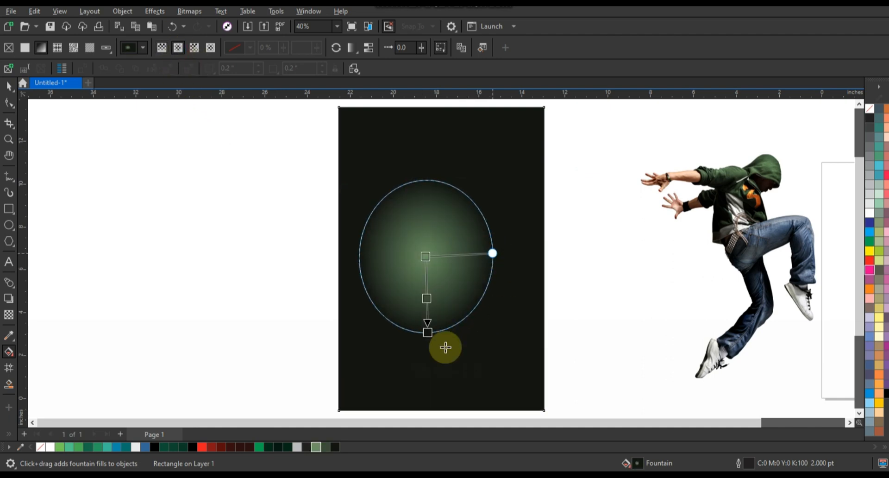
{"action": "left_click_drag", "start_coordinate": [428, 332], "coordinate": [437, 397]}
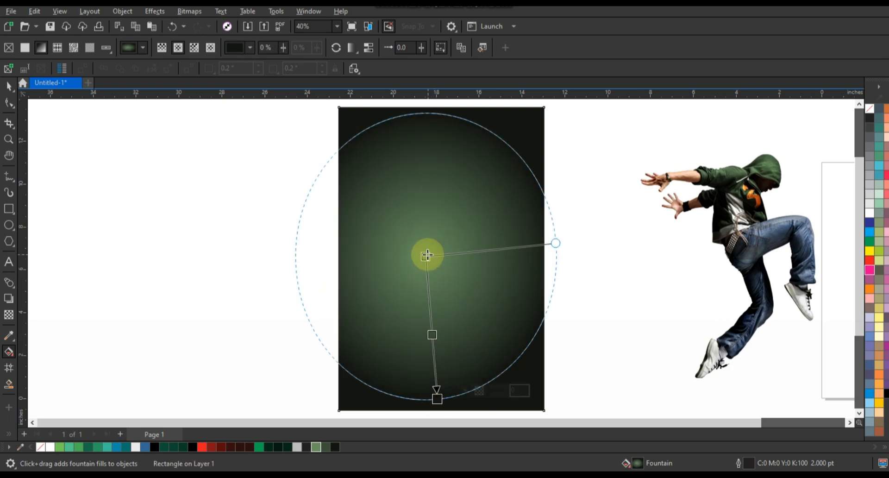
{"action": "left_click_drag", "start_coordinate": [426, 254], "coordinate": [444, 249]}
{"action": "left_click", "coordinate": [582, 262]}
{"action": "left_click_drag", "start_coordinate": [579, 251], "coordinate": [588, 251]}
{"action": "left_click_drag", "start_coordinate": [438, 398], "coordinate": [439, 403]}
{"action": "left_click_drag", "start_coordinate": [442, 336], "coordinate": [441, 339]}
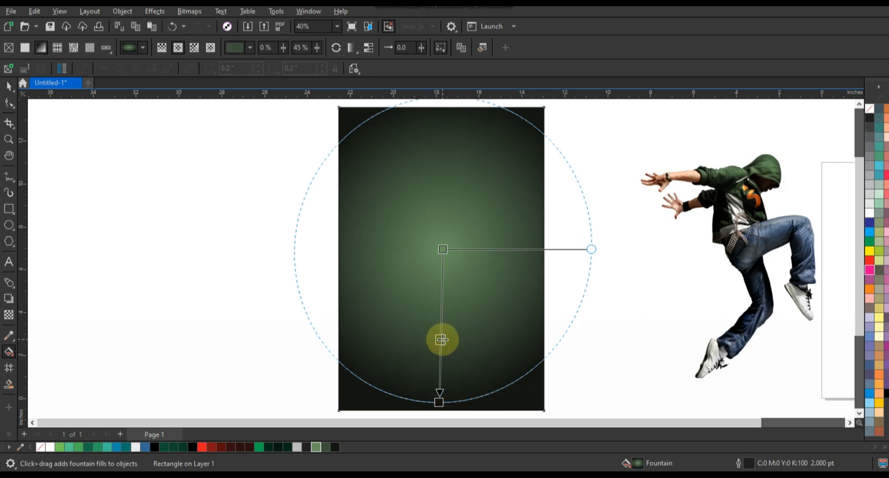
{"action": "left_click", "coordinate": [9, 85]}
{"action": "left_click", "coordinate": [68, 195]}
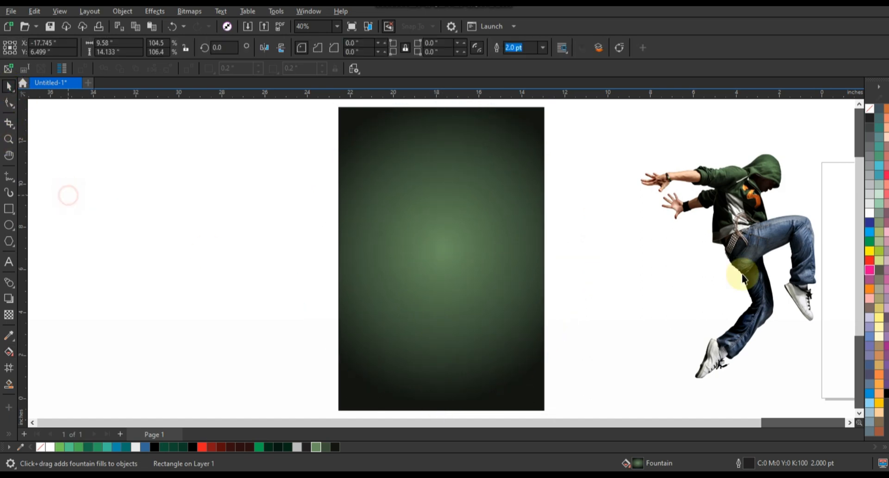
Bring the dancer image to the front, place it on the green gradient rectangle and scale it down to fit inside.
{"action": "left_click", "coordinate": [742, 259]}
{"action": "key", "text": "shift+Page_Up"}
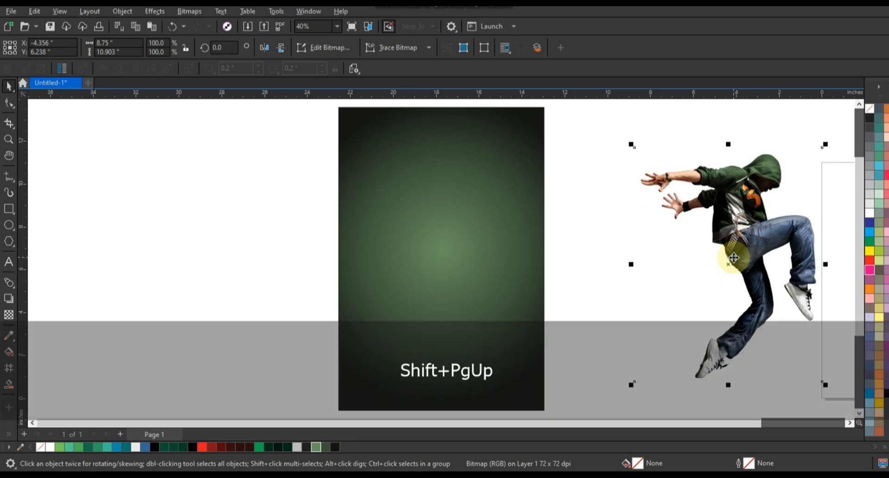
{"action": "left_click_drag", "start_coordinate": [734, 257], "coordinate": [452, 240]}
{"action": "left_click_drag", "start_coordinate": [528, 138], "coordinate": [466, 231]}
{"action": "left_click", "coordinate": [579, 227]}
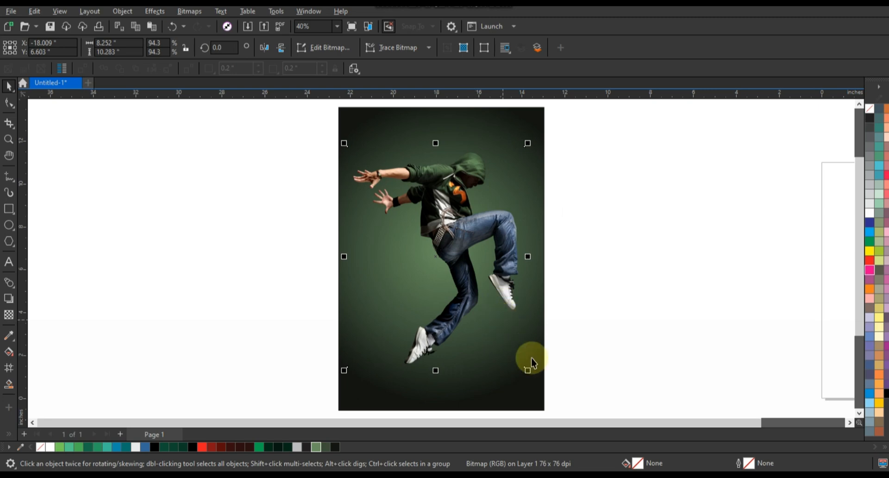
{"action": "left_click_drag", "start_coordinate": [528, 372], "coordinate": [515, 356]}
{"action": "left_click_drag", "start_coordinate": [457, 236], "coordinate": [457, 232]}
{"action": "left_click", "coordinate": [590, 250]}
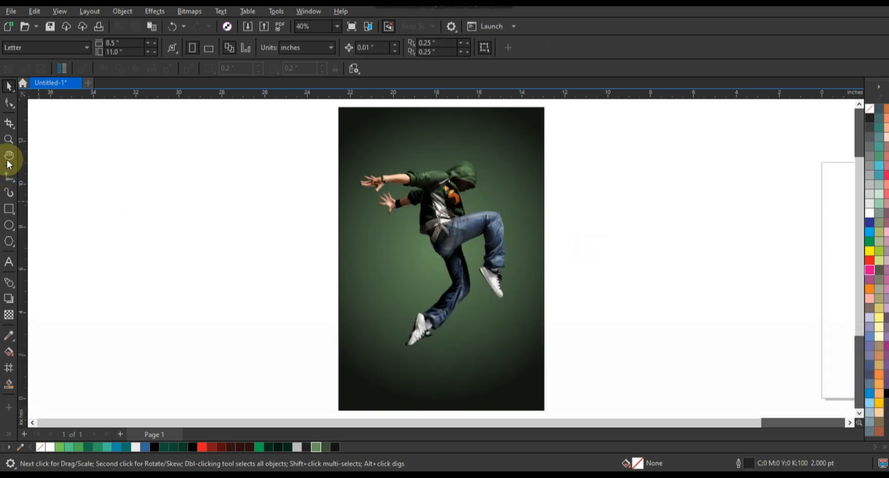
Add the two-line artistic text "JUST DANCE" beside the background and enlarge it to about 89 pt.
{"action": "left_click", "coordinate": [8, 139]}
{"action": "left_click_drag", "start_coordinate": [298, 163], "coordinate": [558, 343]}
{"action": "left_click", "coordinate": [8, 262]}
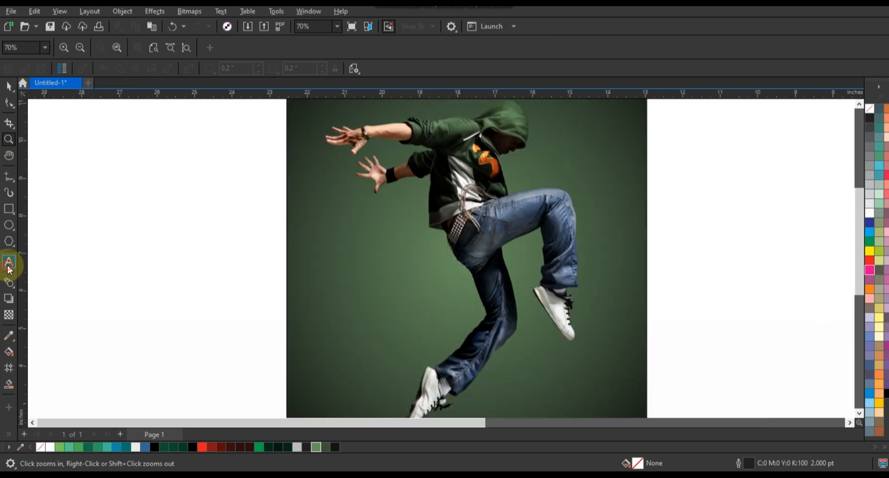
{"action": "left_click", "coordinate": [89, 290]}
{"action": "key", "text": "Caps_Lock"}
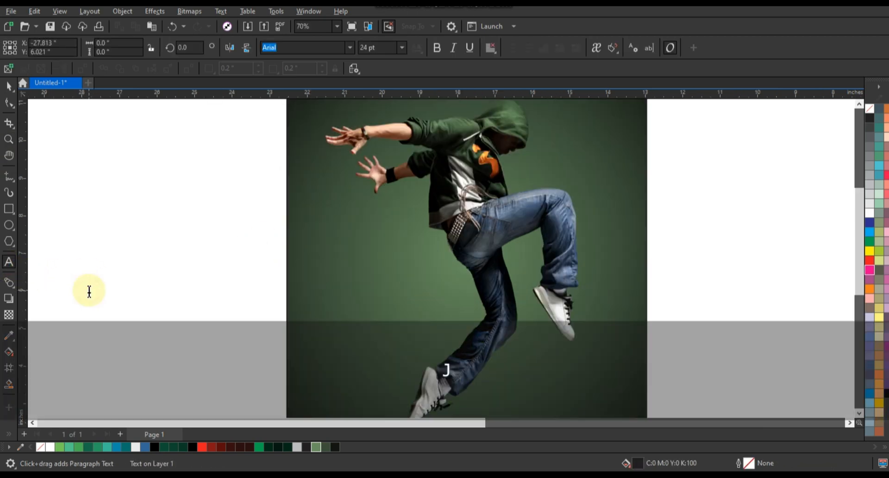
{"action": "type", "text": "JUST "}
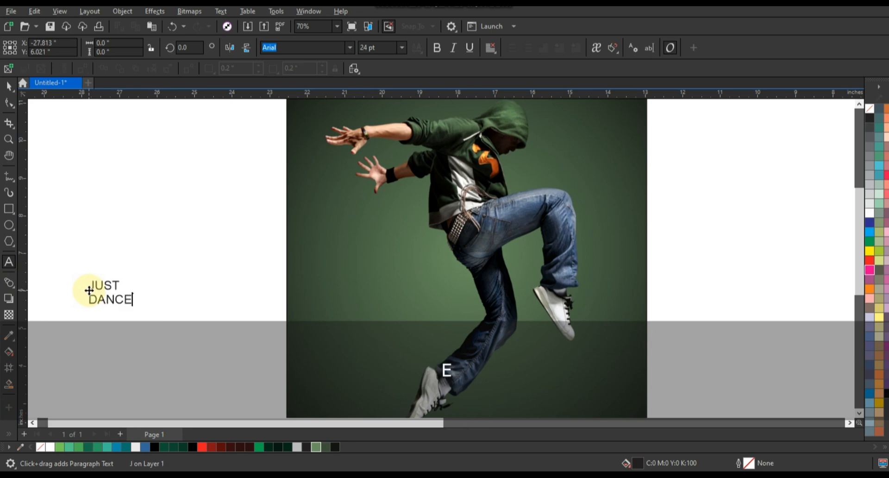
{"action": "type", "text": "DANCE"}
{"action": "left_click", "coordinate": [9, 86]}
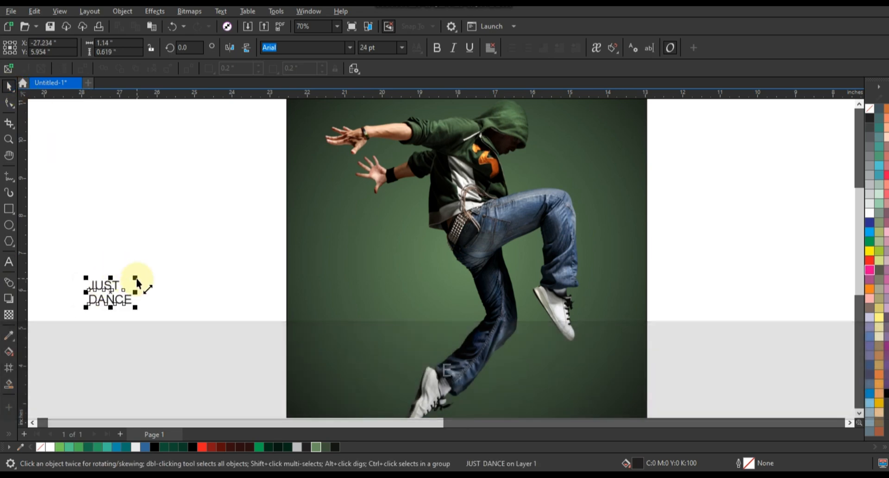
{"action": "left_click_drag", "start_coordinate": [136, 279], "coordinate": [252, 188]}
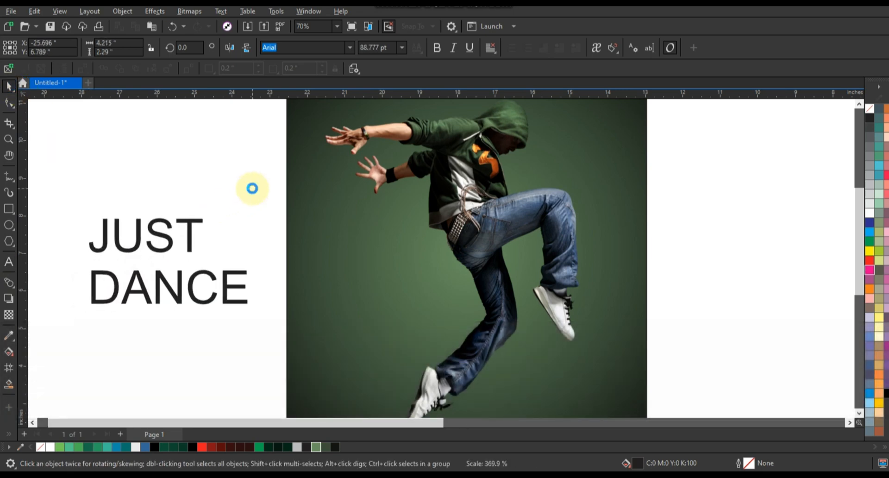
Set the text's font to Tw Cen MT Condensed Extra Bold and scale it up to about 119 pt.
{"action": "left_click", "coordinate": [352, 48]}
{"action": "mouse_move", "coordinate": [362, 182]}
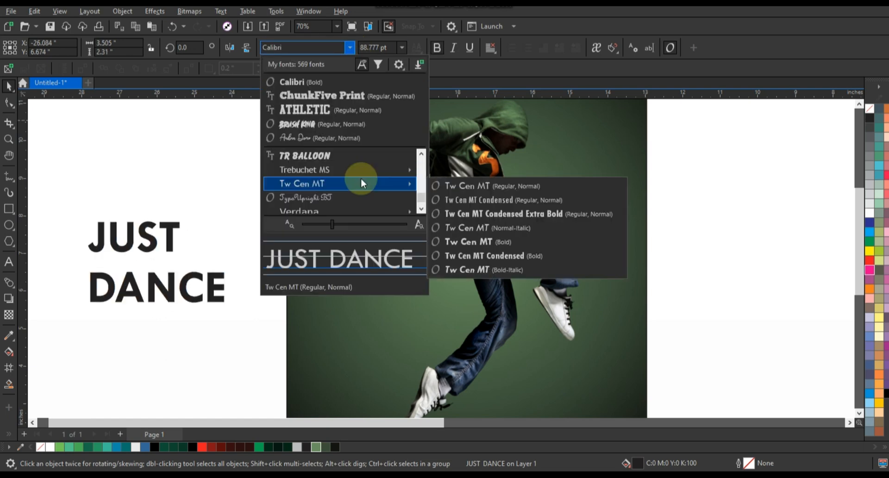
{"action": "left_click", "coordinate": [471, 212]}
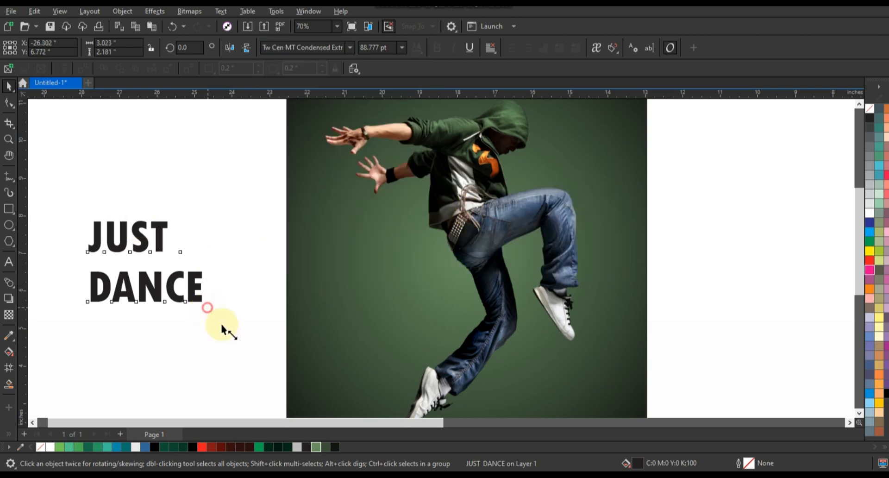
{"action": "left_click_drag", "start_coordinate": [222, 328], "coordinate": [246, 352]}
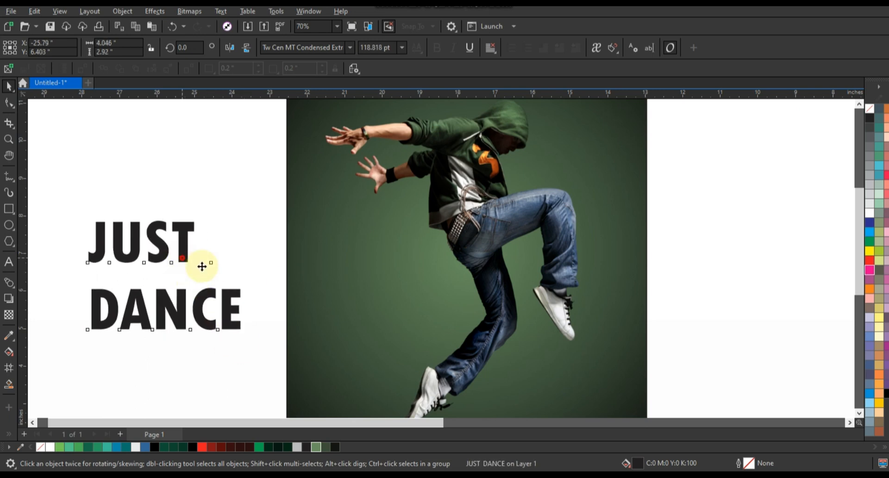
Move the JUST DANCE text over the dancer's torso and enlarge it to about 156 pt.
{"action": "left_click_drag", "start_coordinate": [201, 266], "coordinate": [487, 162]}
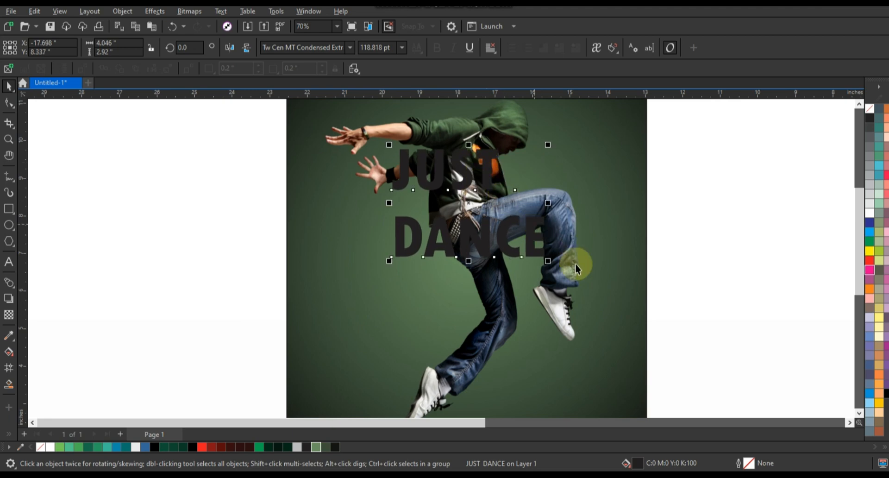
{"action": "left_click_drag", "start_coordinate": [550, 263], "coordinate": [595, 297]}
{"action": "left_click_drag", "start_coordinate": [516, 175], "coordinate": [515, 181]}
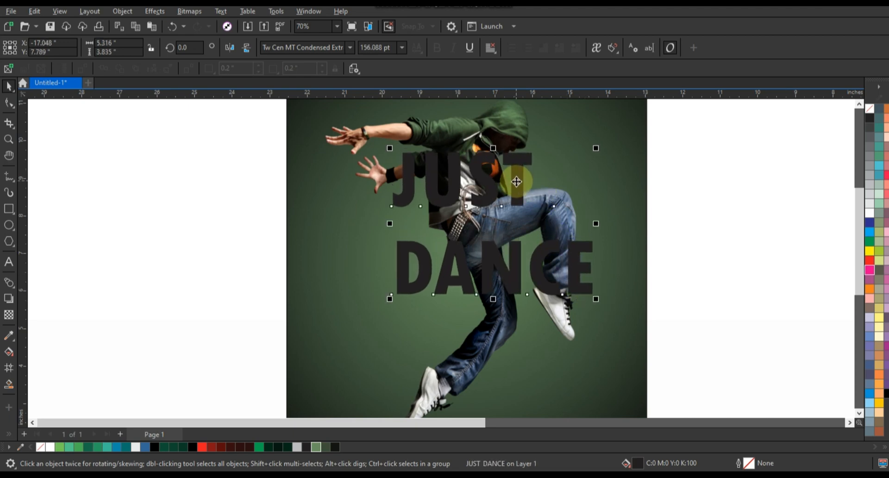
Tighten the line spacing between JUST and DANCE and fill the text with white.
{"action": "left_click", "coordinate": [9, 103]}
{"action": "left_click_drag", "start_coordinate": [391, 285], "coordinate": [392, 264]}
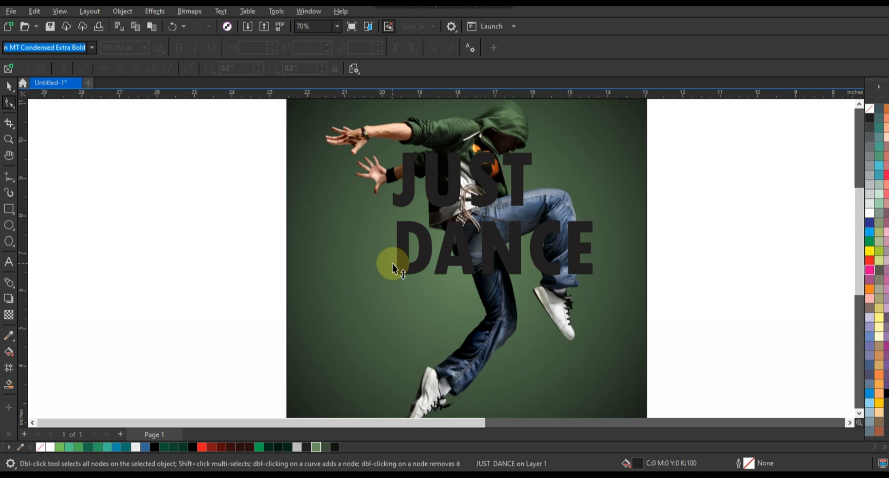
{"action": "left_click", "coordinate": [8, 86]}
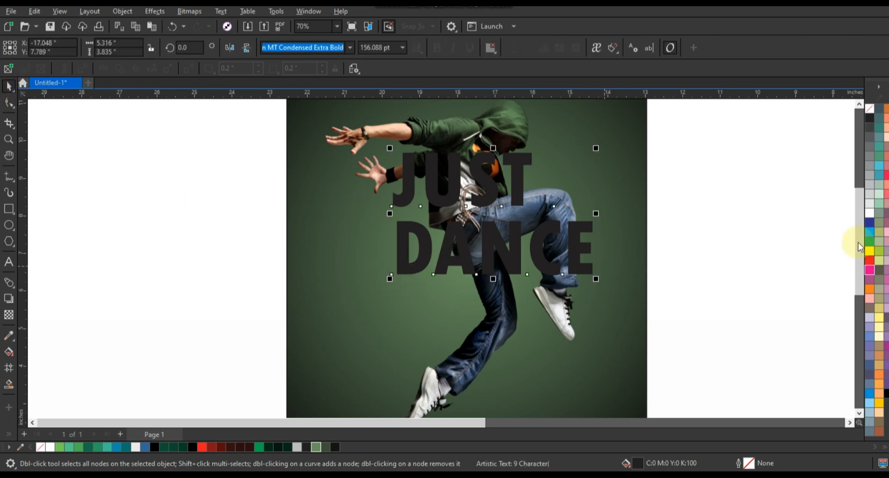
{"action": "left_click", "coordinate": [870, 213]}
Move the JUST DANCE text slightly right and down over the dancer.
{"action": "left_click", "coordinate": [9, 139]}
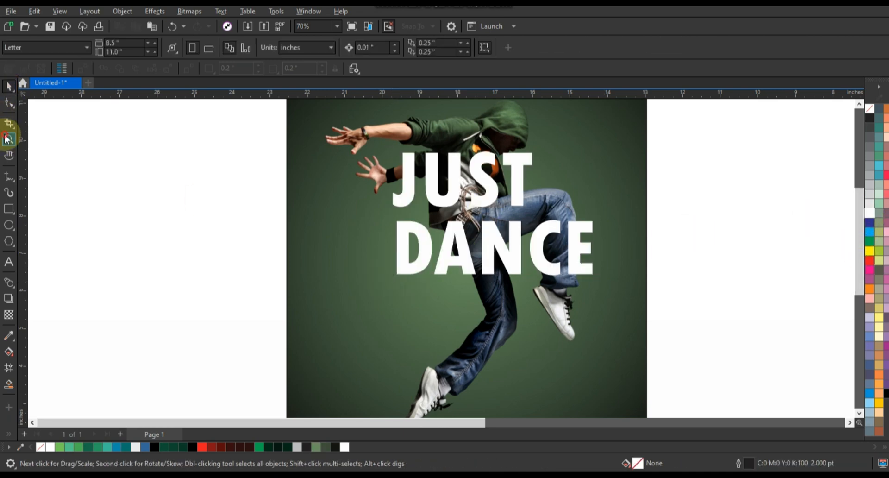
{"action": "left_click_drag", "start_coordinate": [369, 131], "coordinate": [611, 288]}
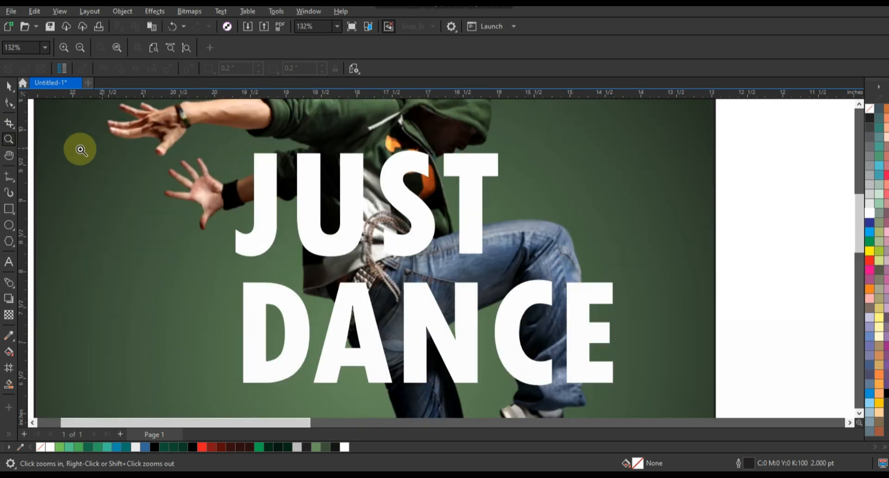
{"action": "left_click", "coordinate": [8, 85]}
{"action": "left_click", "coordinate": [405, 208]}
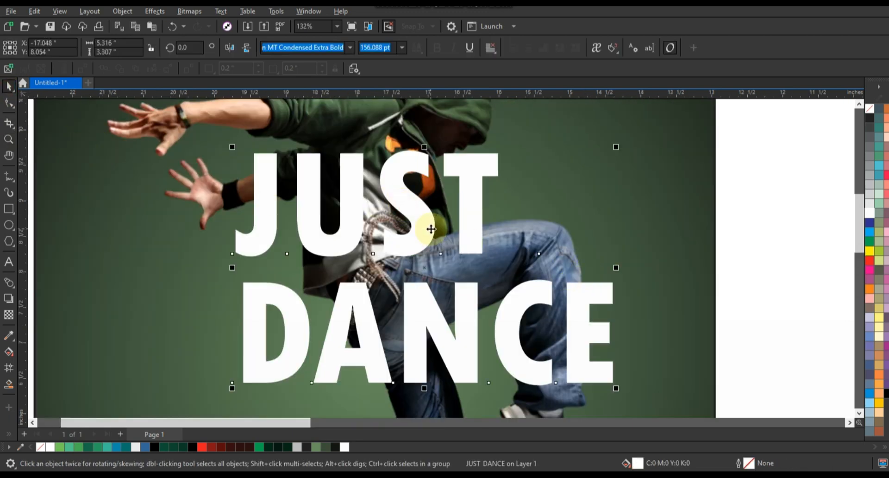
{"action": "left_click_drag", "start_coordinate": [428, 223], "coordinate": [435, 236]}
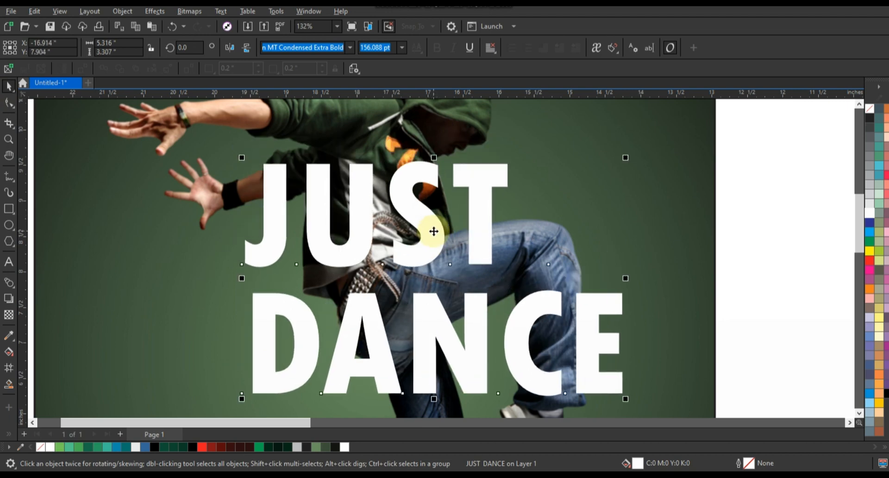
{"action": "left_click_drag", "start_coordinate": [434, 233], "coordinate": [433, 232]}
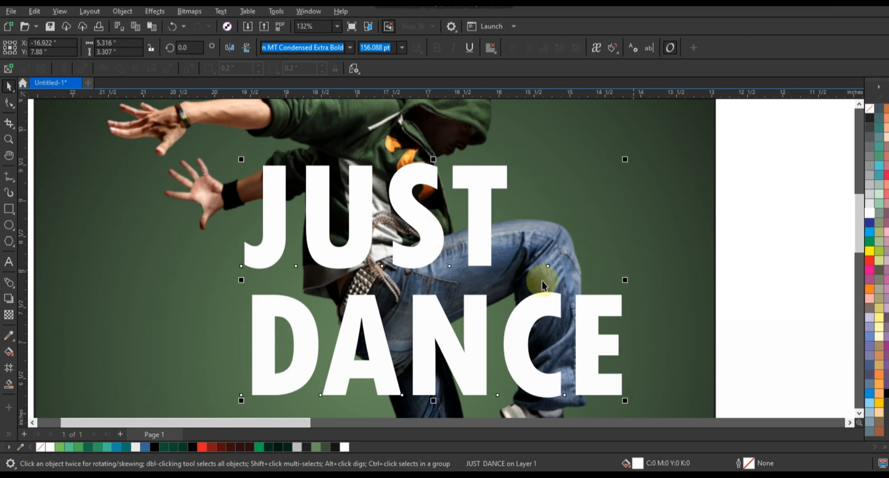
Tighten the letter spacing of the JUST DANCE text and break it apart into two separate lines.
{"action": "left_click", "coordinate": [9, 102]}
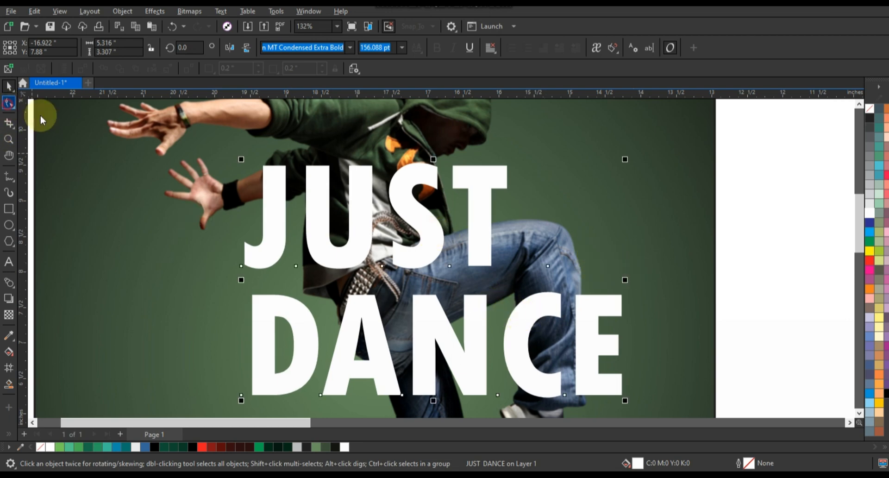
{"action": "left_click_drag", "start_coordinate": [621, 404], "coordinate": [578, 392]}
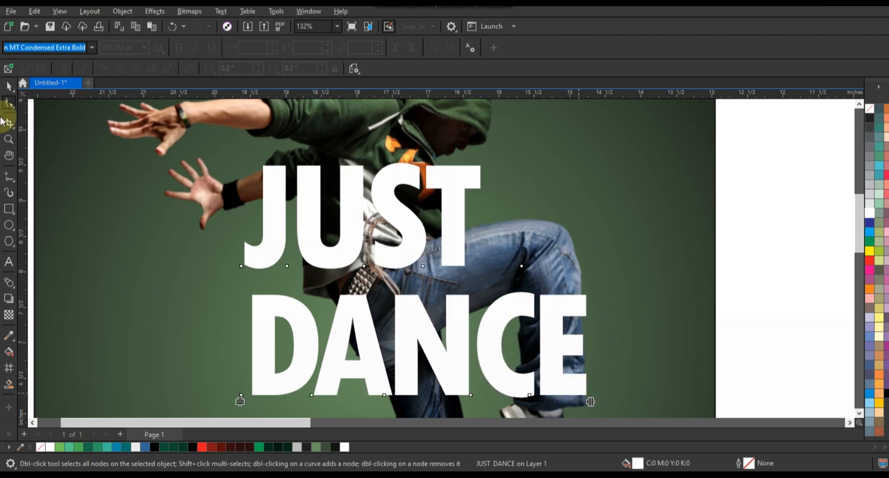
{"action": "left_click", "coordinate": [8, 87]}
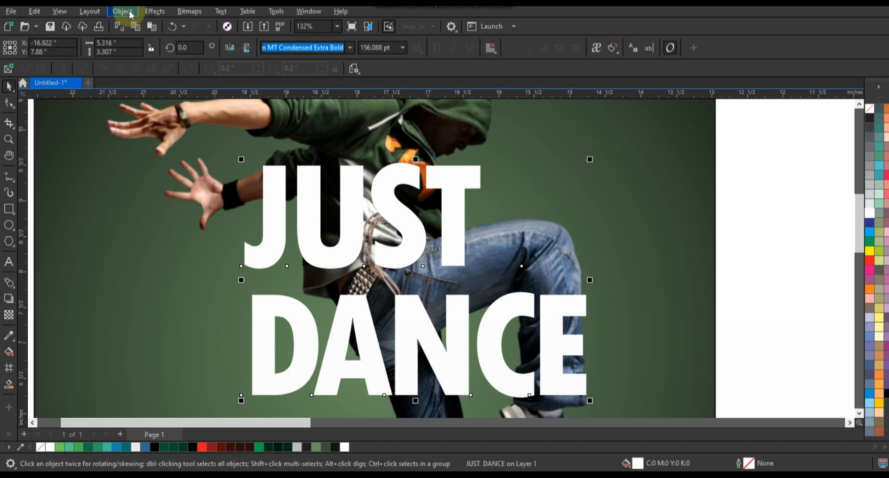
{"action": "left_click", "coordinate": [130, 13]}
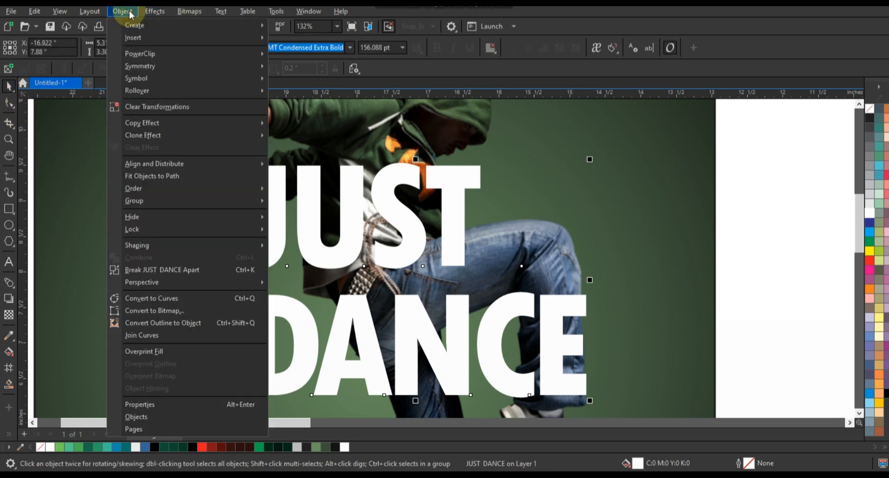
{"action": "left_click", "coordinate": [157, 268]}
{"action": "left_click", "coordinate": [740, 268]}
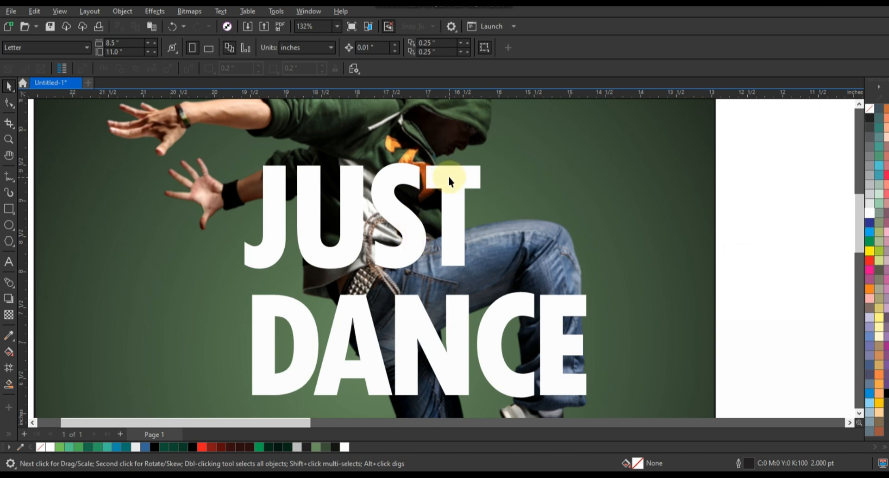
Break the word JUST apart into individual letters.
{"action": "left_click", "coordinate": [9, 139]}
{"action": "left_click_drag", "start_coordinate": [388, 137], "coordinate": [518, 260]}
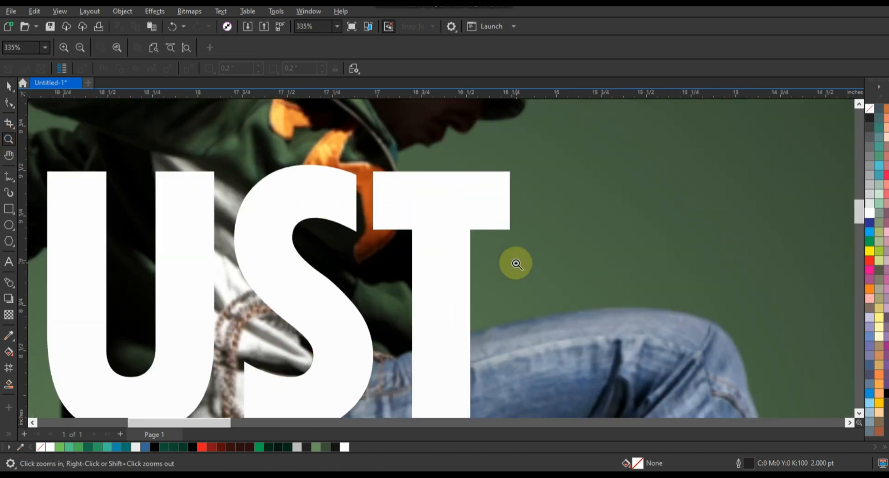
{"action": "left_click", "coordinate": [9, 87]}
{"action": "left_click", "coordinate": [453, 214]}
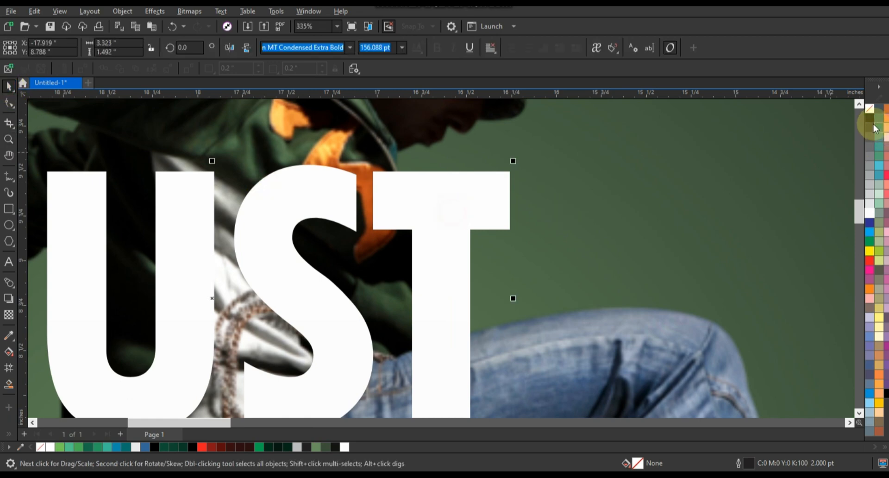
{"action": "left_click", "coordinate": [134, 14]}
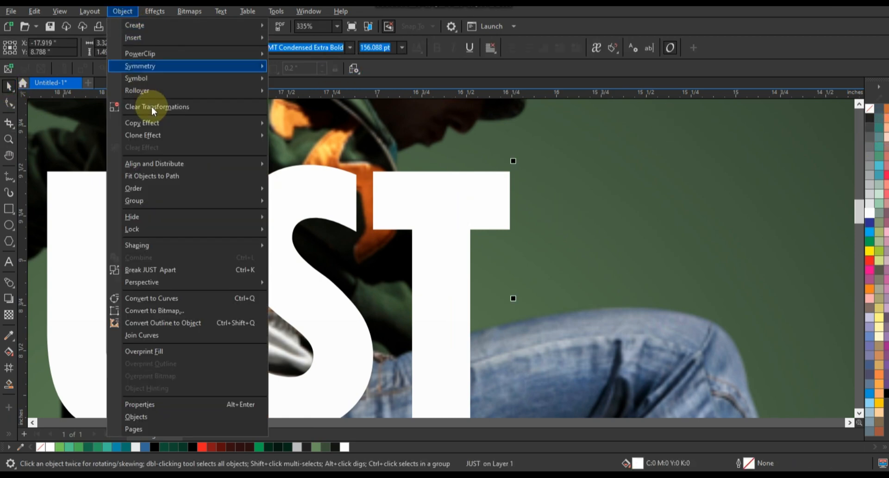
{"action": "left_click", "coordinate": [150, 269]}
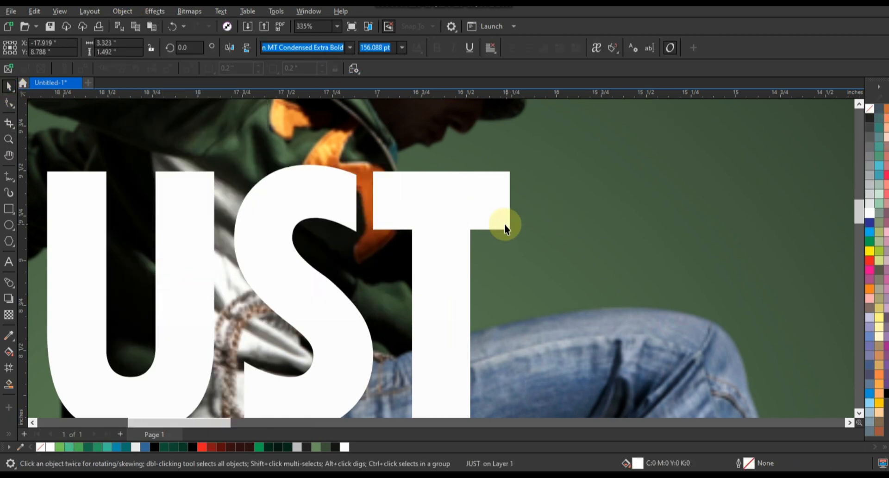
Remove the white fill from the letter T in JUST and give it a thin black outline.
{"action": "left_click", "coordinate": [495, 217]}
{"action": "left_click", "coordinate": [869, 109]}
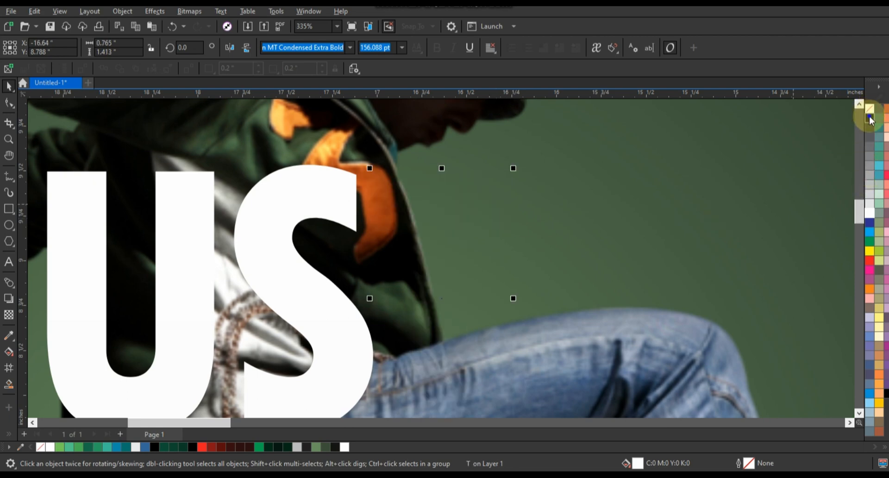
{"action": "right_click", "coordinate": [868, 111]}
{"action": "left_click", "coordinate": [855, 124]}
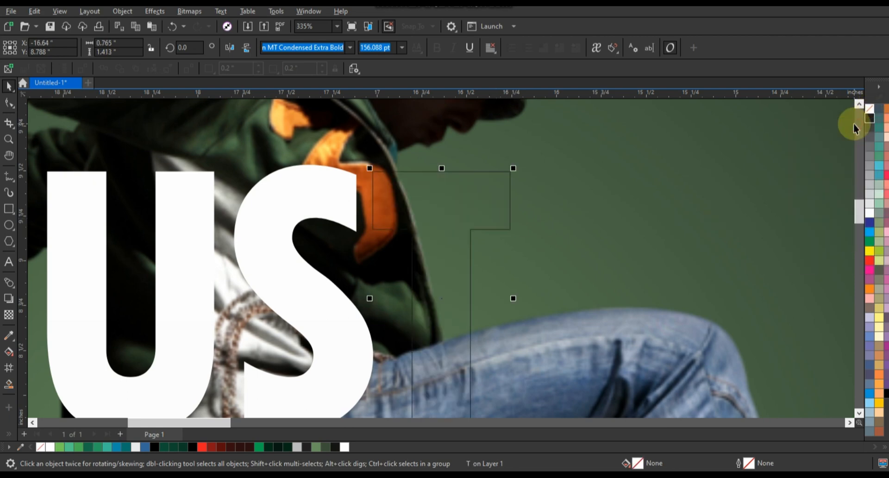
Shift the outlined letter T slightly to the right, away from the S.
{"action": "left_click", "coordinate": [8, 139]}
{"action": "left_click_drag", "start_coordinate": [223, 140], "coordinate": [568, 377]}
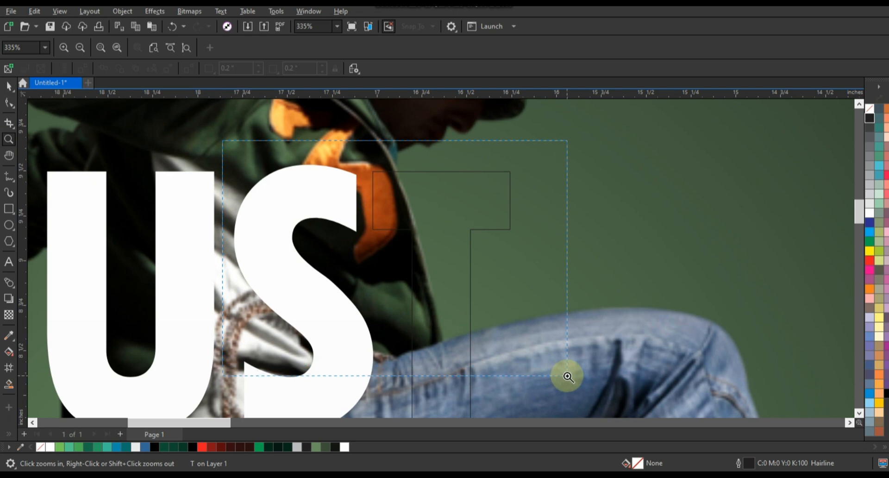
{"action": "left_click_drag", "start_coordinate": [568, 376], "coordinate": [566, 376]}
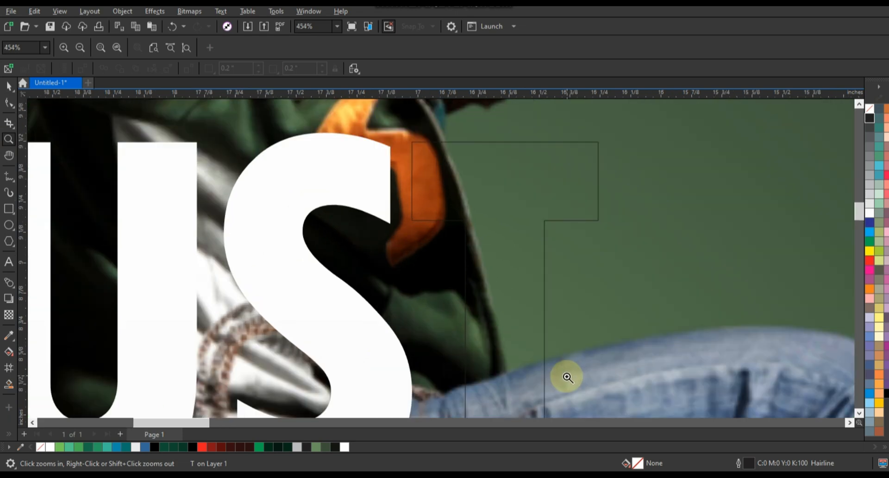
{"action": "left_click", "coordinate": [9, 87]}
{"action": "left_click_drag", "start_coordinate": [521, 272], "coordinate": [524, 273]}
Draw a closed straight-sided shape about 0.29 by 0.52 inches along the jacket edge, covering the T's overlap with the jacket.
{"action": "left_click", "coordinate": [9, 175]}
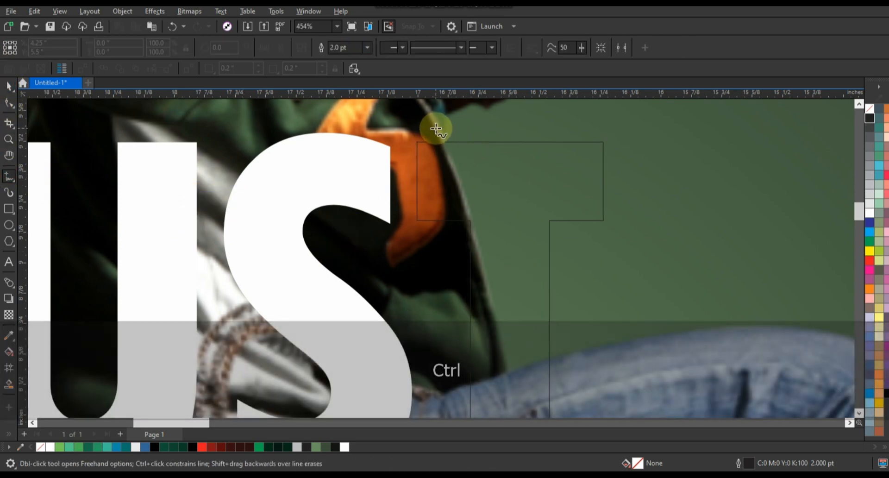
{"action": "left_click", "coordinate": [433, 125]}
{"action": "left_click", "coordinate": [471, 222]}
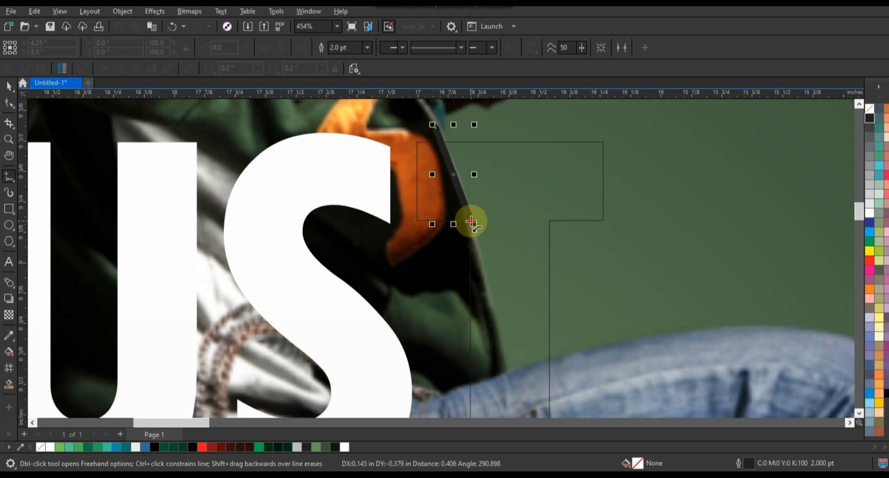
{"action": "double_click", "coordinate": [427, 254]}
{"action": "double_click", "coordinate": [399, 221]}
{"action": "left_click", "coordinate": [399, 135]}
{"action": "left_click", "coordinate": [435, 126]}
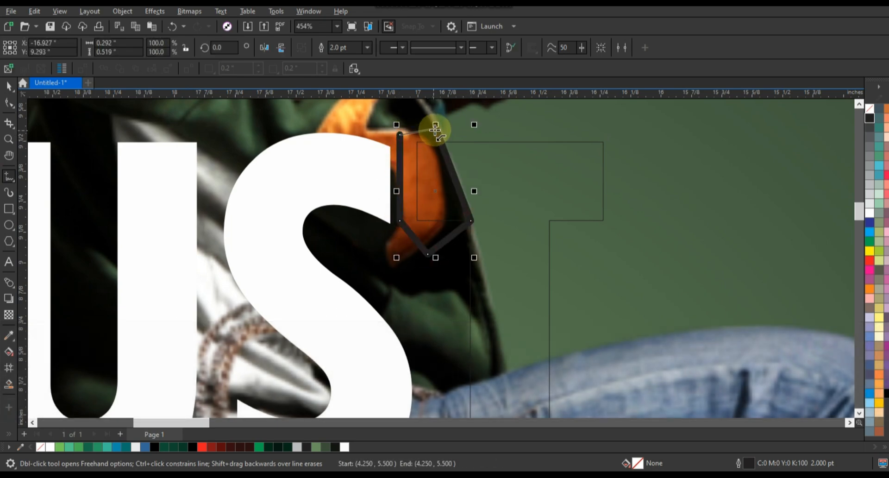
Trim the letter T with the closed shape over the jacket and delete that shape.
{"action": "left_click", "coordinate": [9, 85]}
{"action": "left_click", "coordinate": [614, 217], "text": "shift"}
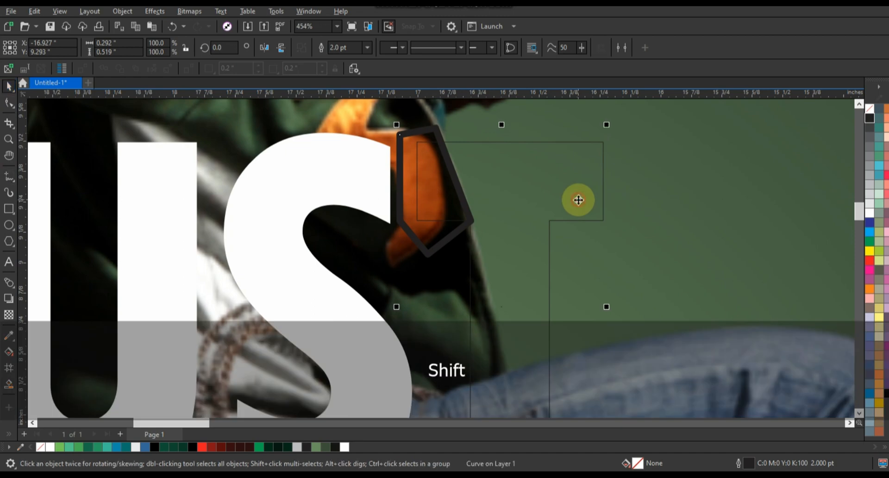
{"action": "left_click", "coordinate": [354, 47]}
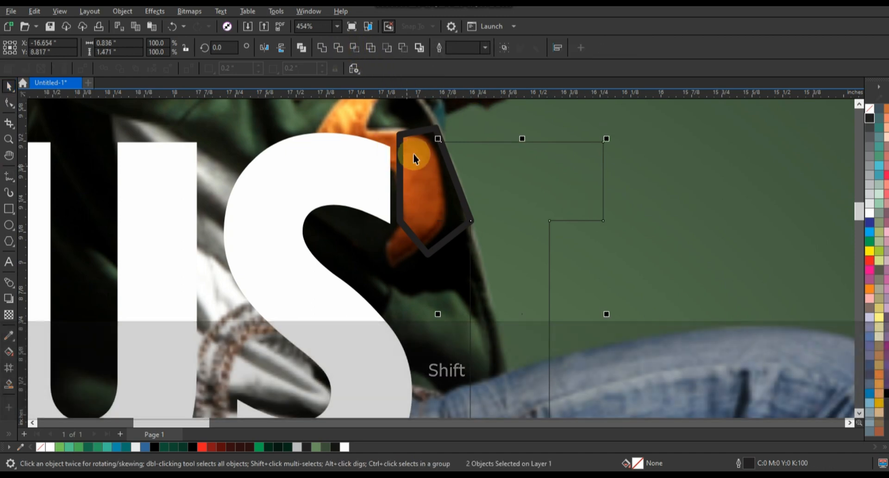
{"action": "key", "text": "Escape"}
{"action": "left_click", "coordinate": [420, 150]}
{"action": "key", "text": "Delete"}
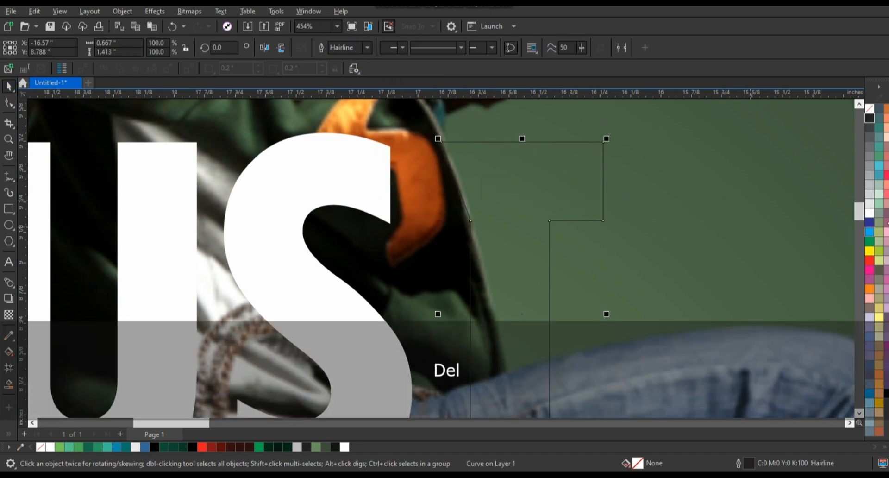
Fill the trimmed letter T with white and deselect it.
{"action": "left_click", "coordinate": [870, 214]}
{"action": "key", "text": "F3"}
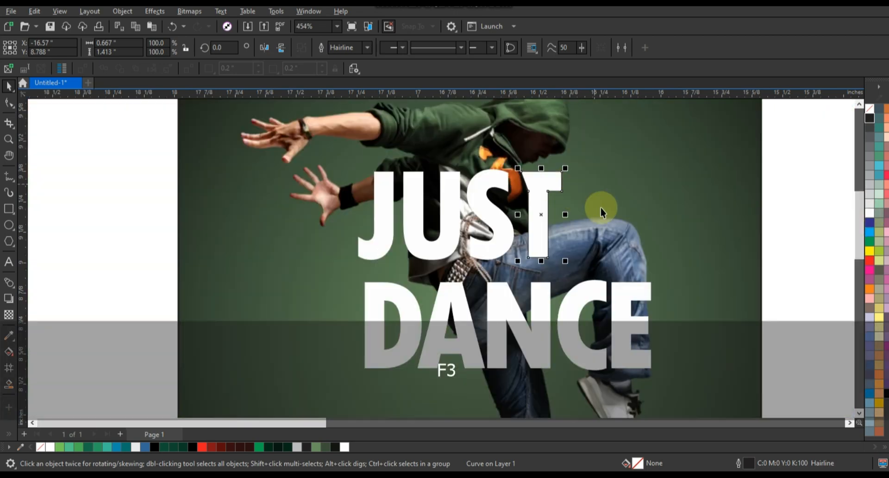
{"action": "key", "text": "Escape"}
{"action": "scroll", "coordinate": [548, 216], "scroll_direction": "down", "scroll_amount": 1}
Break the word DANCE apart into individual letters.
{"action": "left_click", "coordinate": [8, 139]}
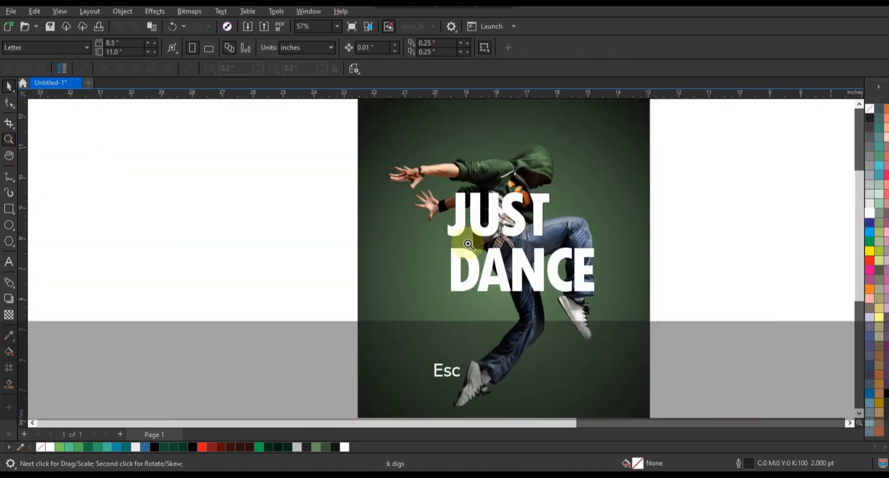
{"action": "left_click_drag", "start_coordinate": [367, 184], "coordinate": [671, 314]}
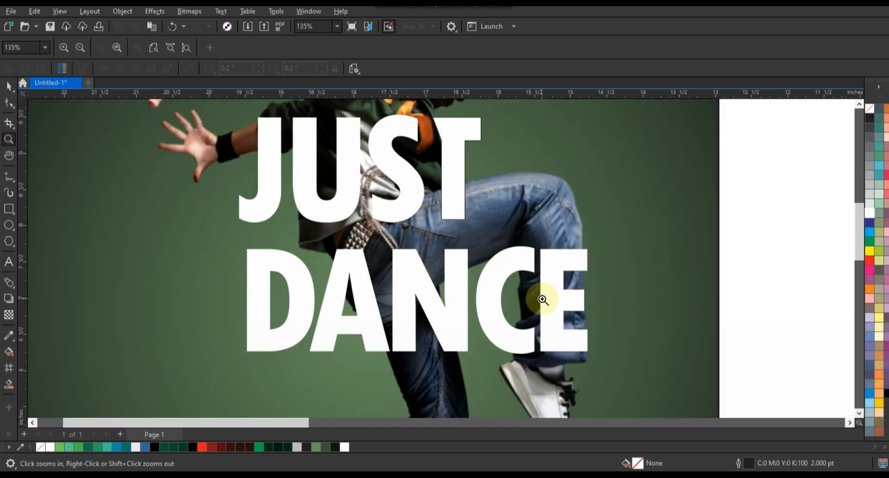
{"action": "left_click", "coordinate": [9, 85]}
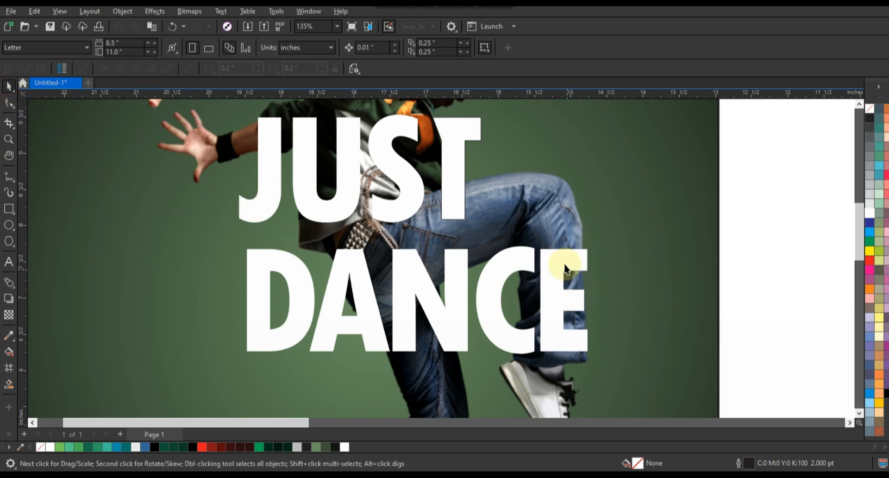
{"action": "left_click", "coordinate": [575, 283]}
{"action": "left_click", "coordinate": [122, 11]}
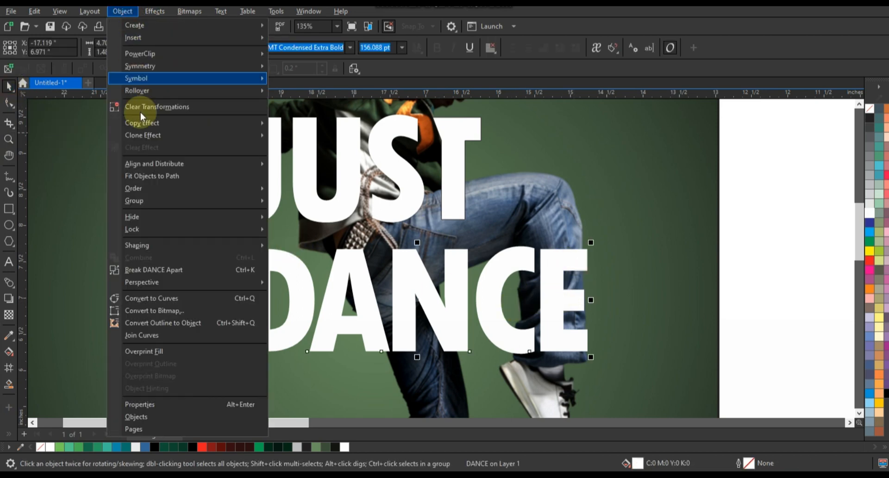
{"action": "left_click", "coordinate": [145, 268]}
{"action": "left_click", "coordinate": [807, 292]}
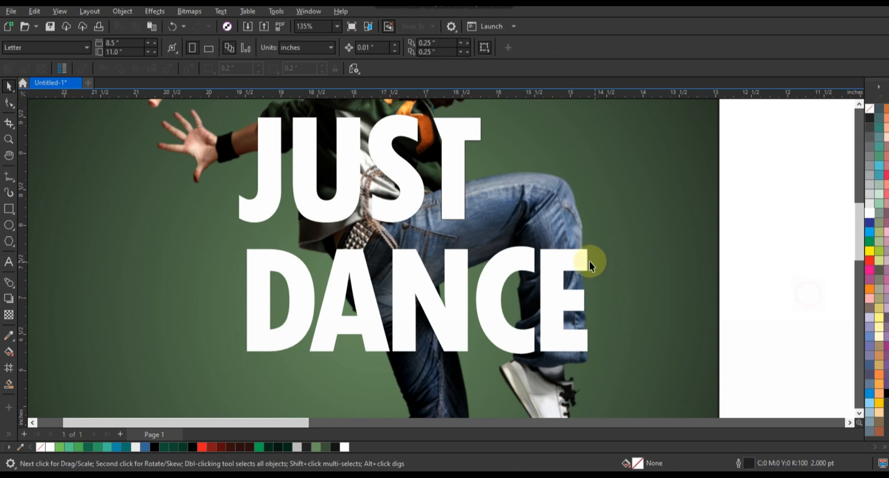
Move the letter E of DANCE to the right and stack it between the background and the dancer, partly behind the bent leg.
{"action": "left_click_drag", "start_coordinate": [584, 264], "coordinate": [612, 268]}
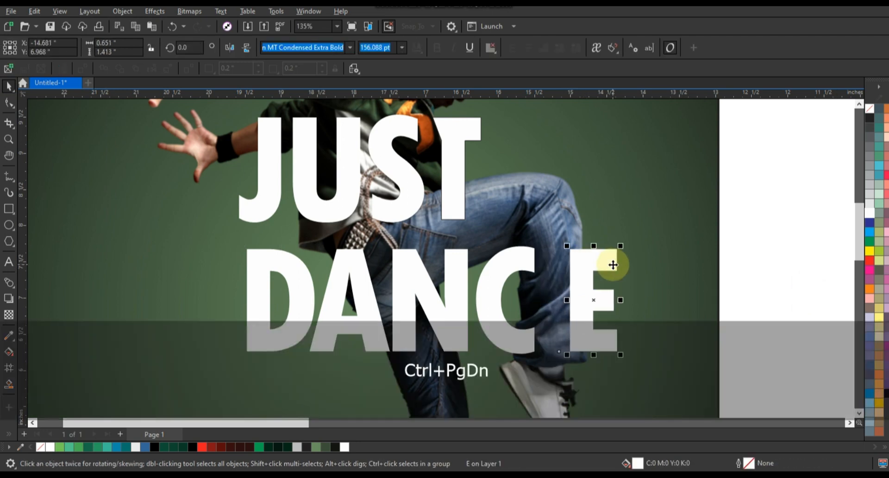
{"action": "key", "text": "shift+Page_Down"}
{"action": "key", "text": "ctrl+Page_Up"}
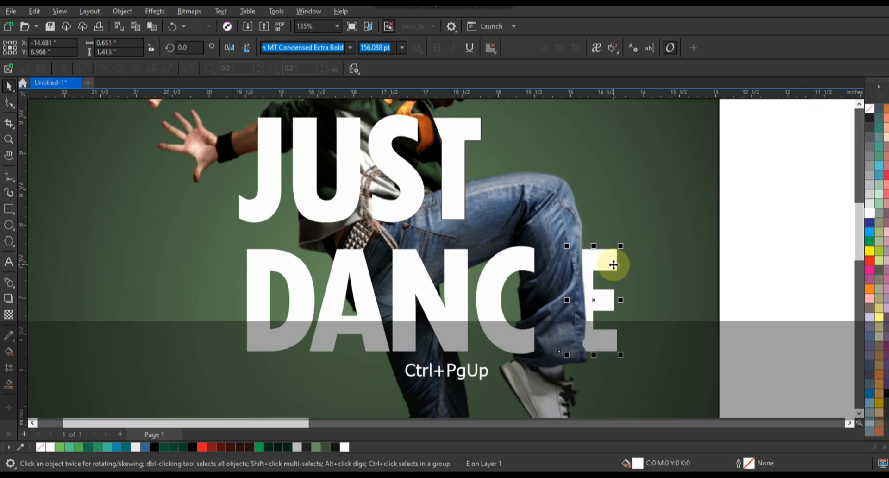
{"action": "key", "text": "Right"}
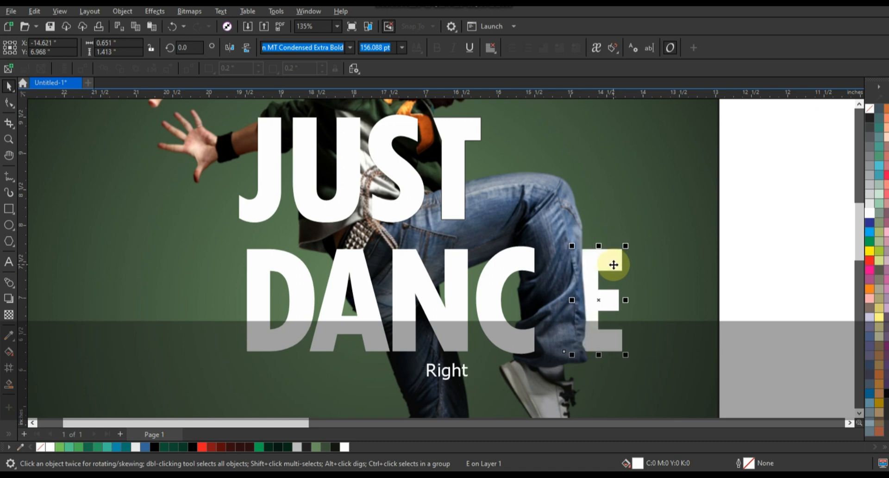
Convert the letter C of DANCE to curves, remove its fill and give it a black outline.
{"action": "key", "text": "ctrl+q"}
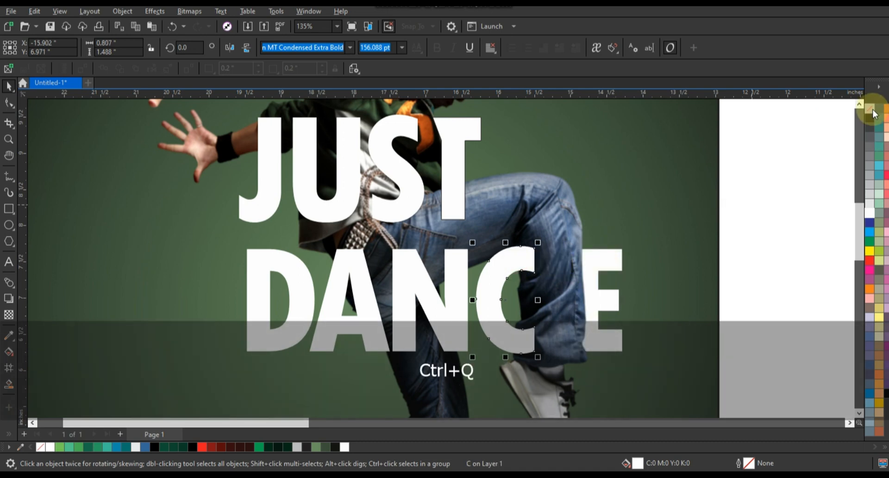
{"action": "left_click", "coordinate": [873, 119]}
{"action": "right_click", "coordinate": [870, 124]}
{"action": "left_click", "coordinate": [833, 127]}
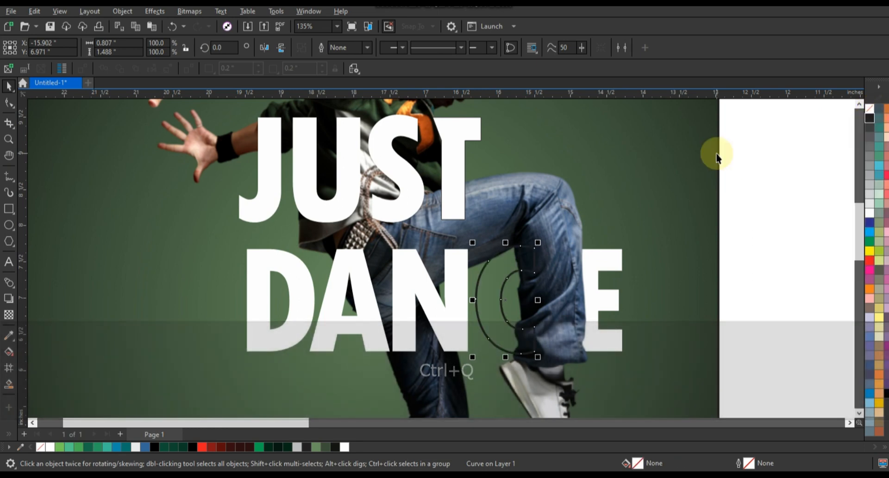
Draw a closed freehand shape about 0.76 by 1.75 inches over the bent lower leg, following the jeans' edge across the letter C.
{"action": "left_click", "coordinate": [9, 138]}
{"action": "left_click_drag", "start_coordinate": [473, 227], "coordinate": [629, 372]}
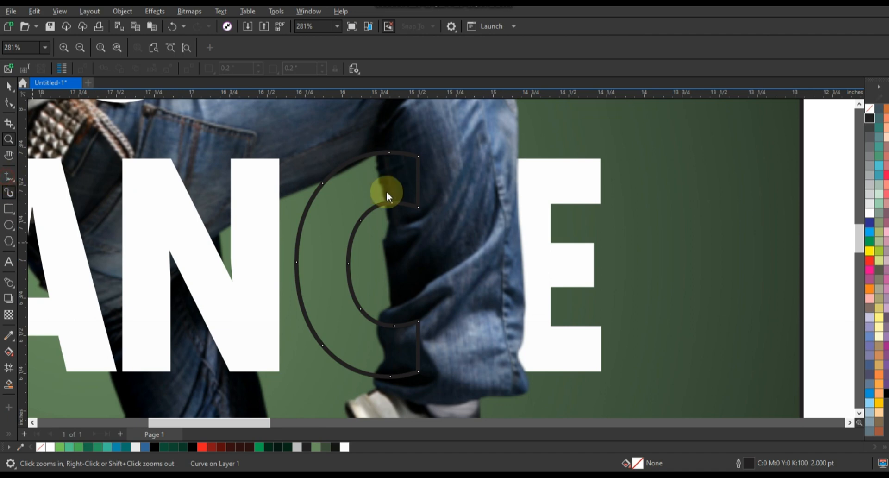
{"action": "key", "text": "F10"}
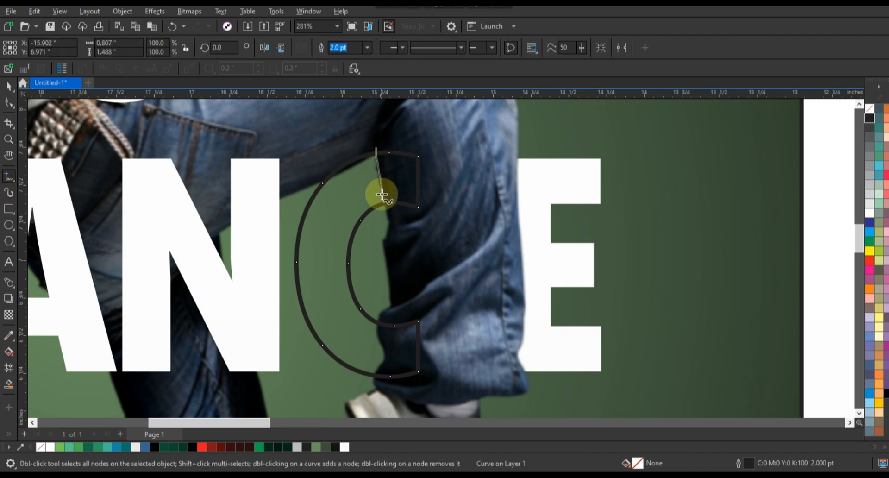
{"action": "left_click_drag", "start_coordinate": [381, 194], "coordinate": [387, 219]}
{"action": "left_click_drag", "start_coordinate": [386, 265], "coordinate": [390, 291]}
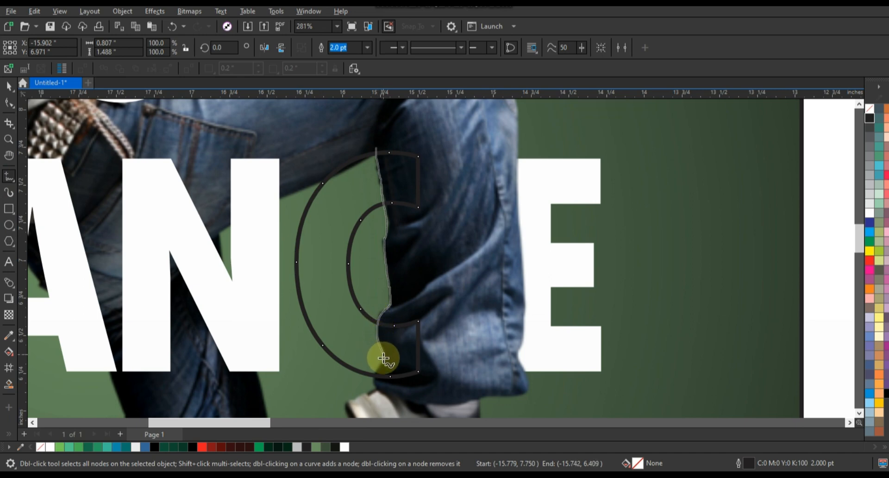
{"action": "mouse_move", "coordinate": [375, 382]}
{"action": "left_mouse_down"}
{"action": "mouse_move", "coordinate": [438, 394]}
{"action": "mouse_move", "coordinate": [489, 270]}
{"action": "mouse_move", "coordinate": [470, 162]}
{"action": "mouse_move", "coordinate": [444, 135]}
{"action": "mouse_move", "coordinate": [377, 149]}
{"action": "left_mouse_up"}
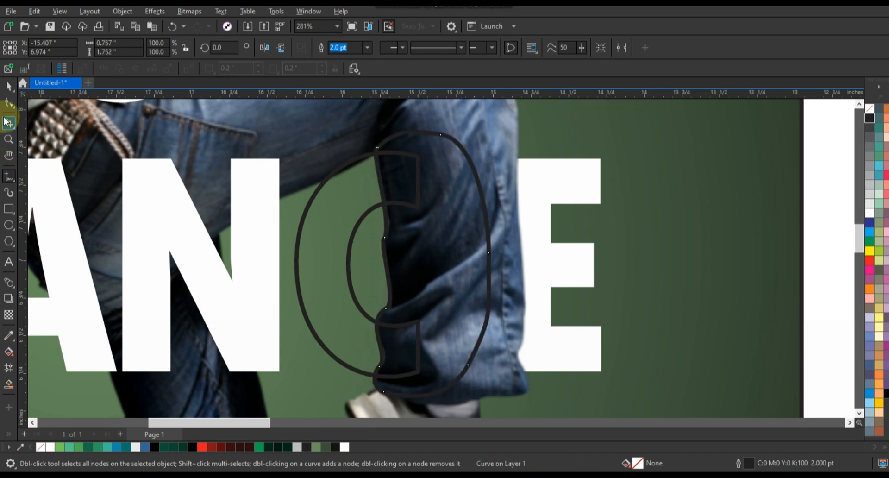
Trim the letter C with the shape drawn over the leg and delete that shape.
{"action": "left_click", "coordinate": [340, 186], "text": "shift"}
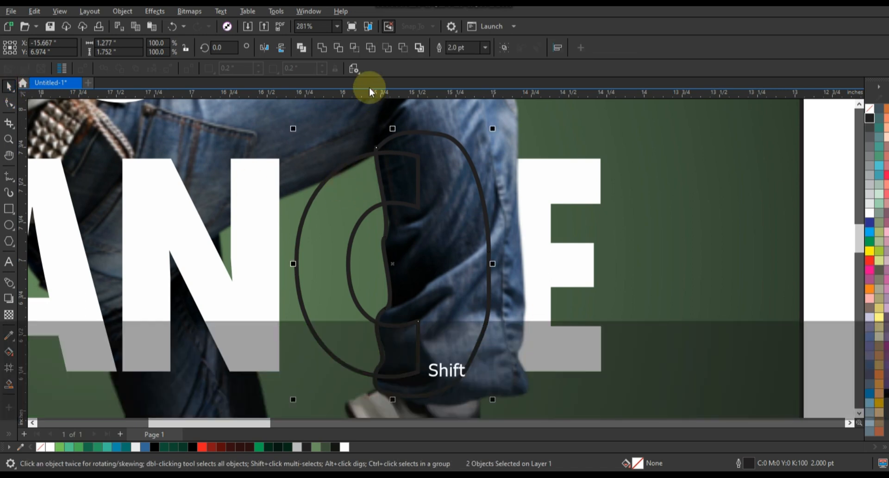
{"action": "left_click", "coordinate": [339, 48]}
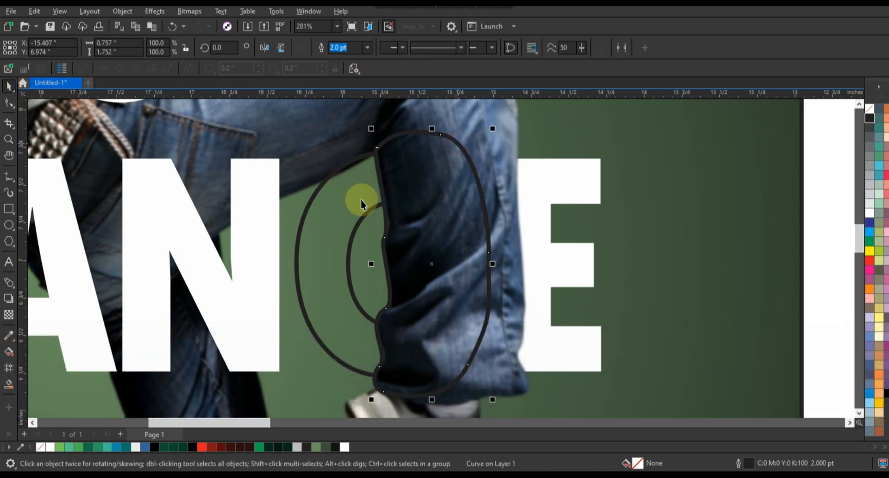
{"action": "key", "text": "Delete"}
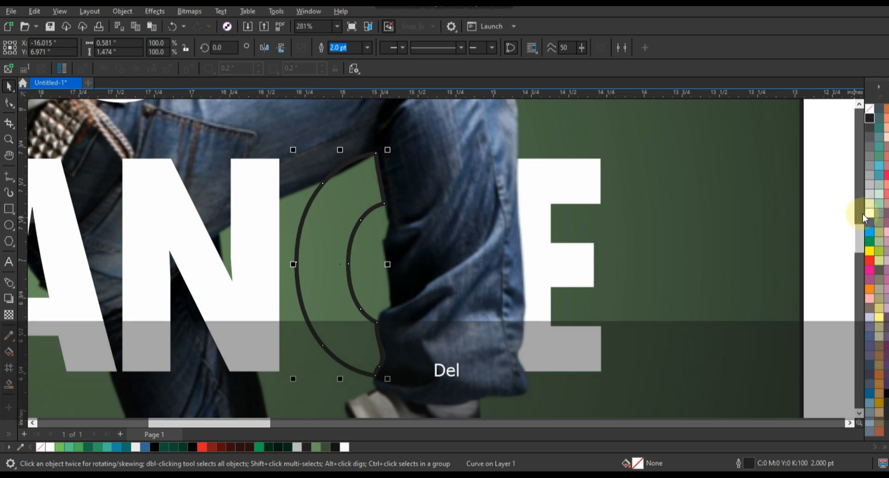
Fill the trimmed letter C with white and deselect it.
{"action": "left_click", "coordinate": [870, 213]}
{"action": "key", "text": "F3"}
{"action": "key", "text": "Escape"}
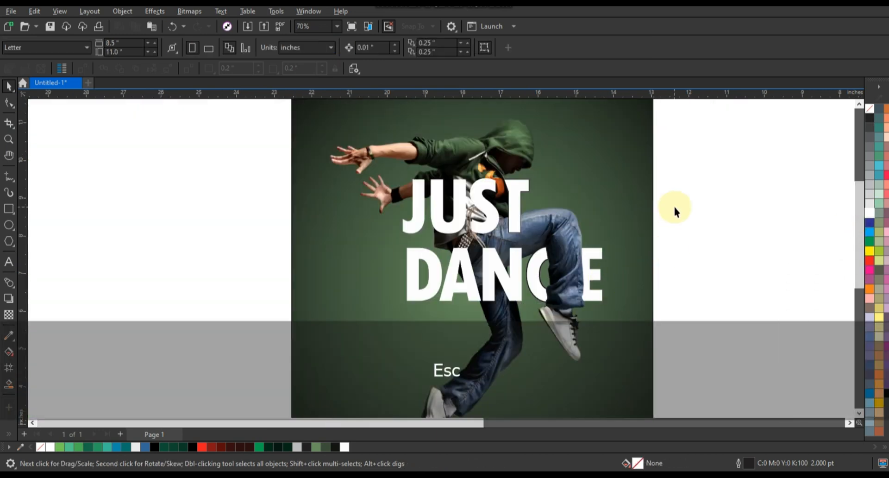
Remove the outline from all the JUST DANCE letters.
{"action": "left_click_drag", "start_coordinate": [359, 309], "coordinate": [359, 309]}
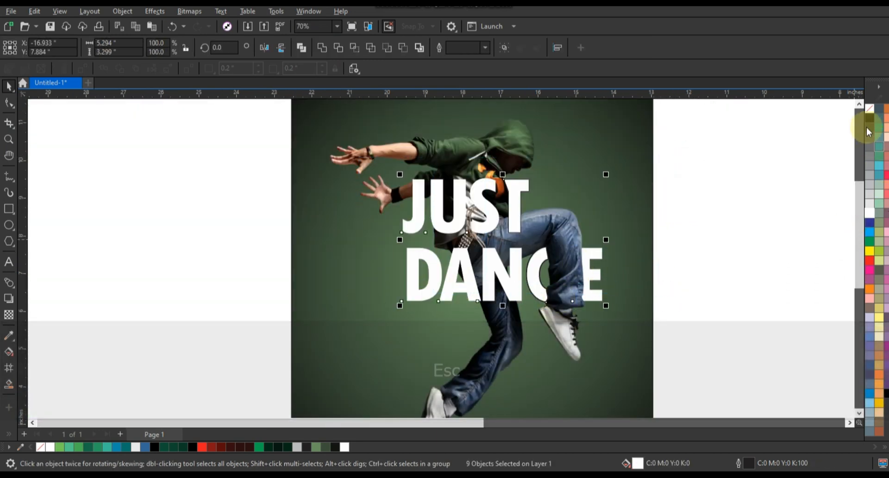
{"action": "right_click", "coordinate": [868, 111]}
{"action": "left_click", "coordinate": [833, 119]}
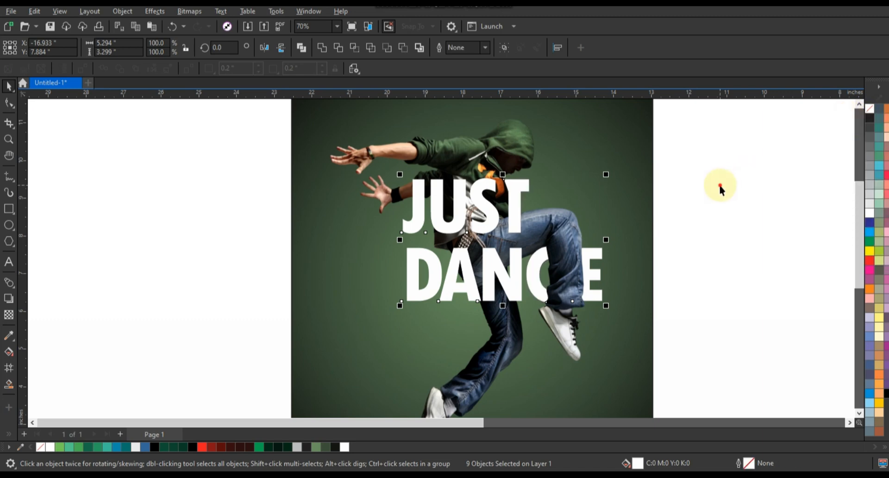
{"action": "left_click", "coordinate": [705, 178]}
Give the four JUST letters a vertical fountain fill running from black at their tops to white at their bottoms.
{"action": "left_click_drag", "start_coordinate": [446, 235], "coordinate": [379, 238]}
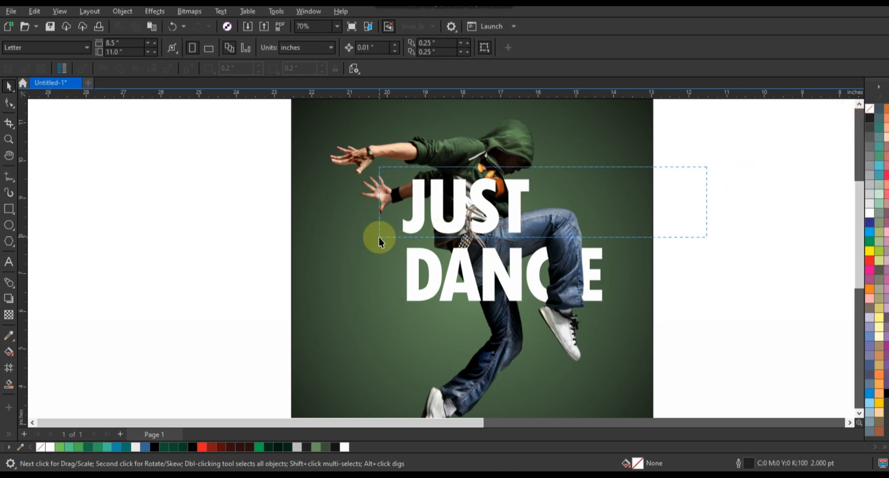
{"action": "left_click", "coordinate": [886, 394]}
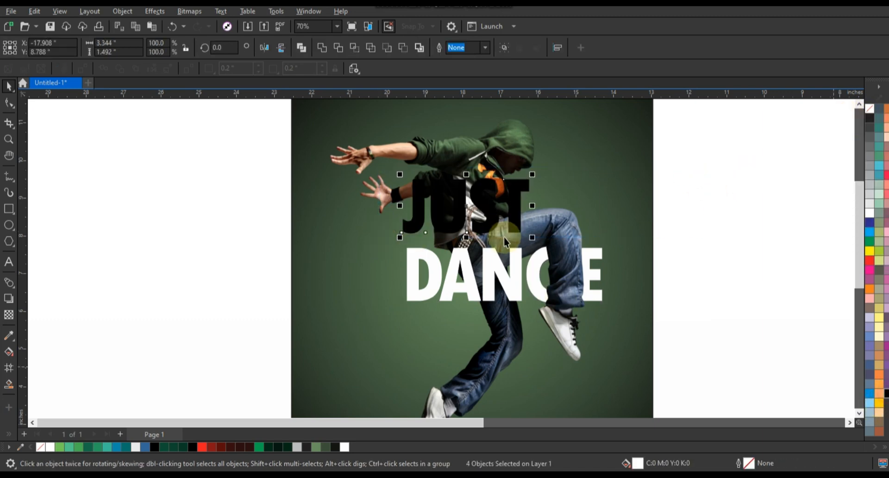
{"action": "key", "text": "g"}
{"action": "mouse_move", "coordinate": [448, 163]}
{"action": "left_mouse_down"}
{"action": "mouse_move", "coordinate": [452, 221]}
{"action": "mouse_move", "coordinate": [445, 175]}
{"action": "left_mouse_up"}
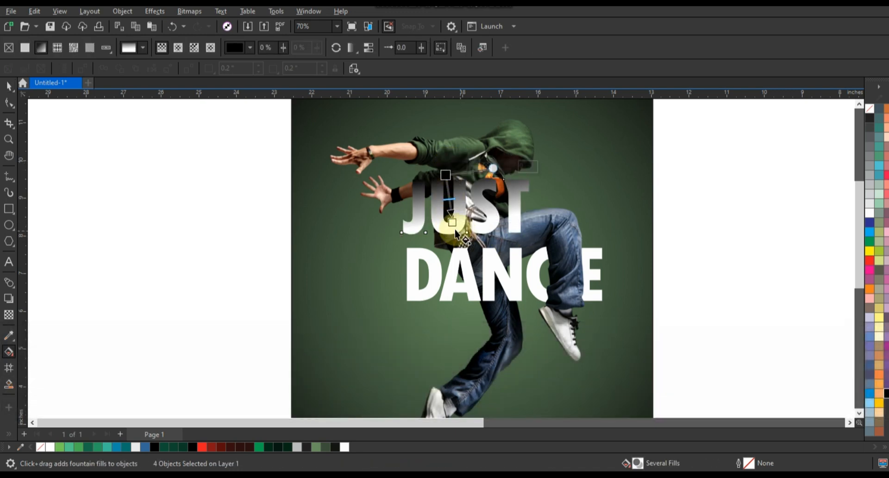
{"action": "left_click_drag", "start_coordinate": [451, 222], "coordinate": [451, 217]}
{"action": "left_click_drag", "start_coordinate": [445, 176], "coordinate": [442, 179]}
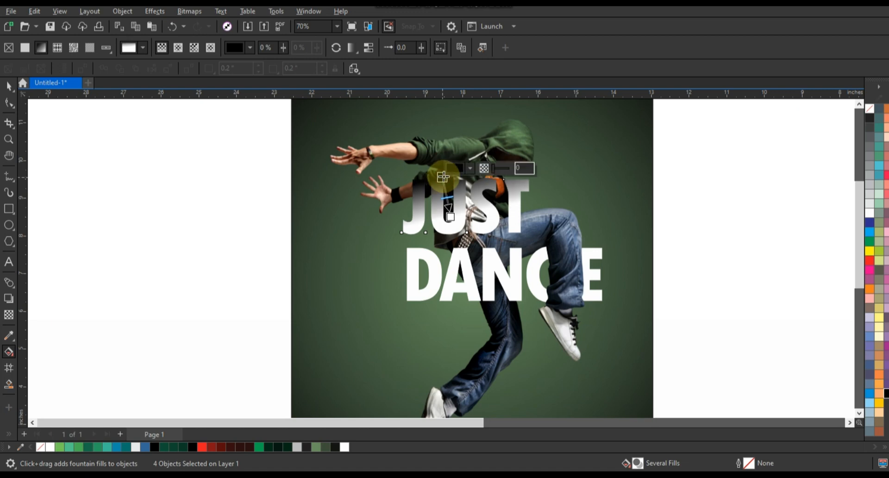
{"action": "left_click", "coordinate": [7, 87]}
{"action": "left_click", "coordinate": [123, 200]}
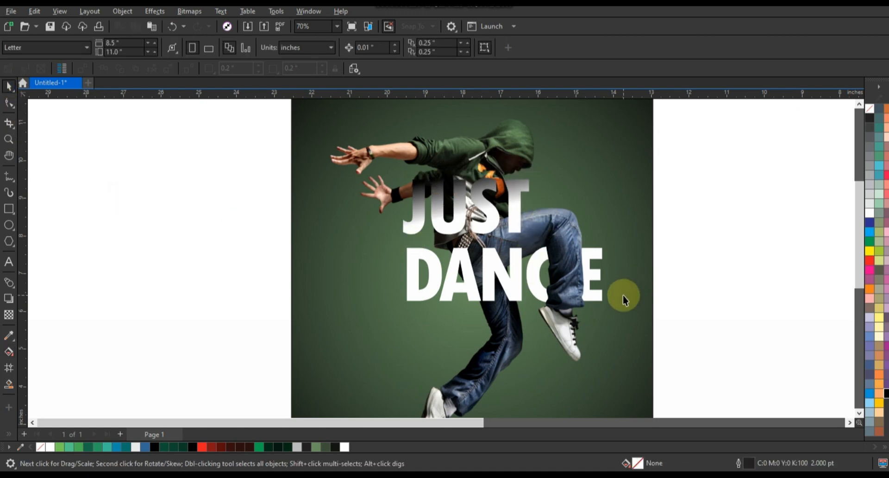
Copy the fill of the letter J to the letter C and run it horizontally from black beside the leg to white beside the N.
{"action": "left_click", "coordinate": [532, 282], "text": "ctrl"}
{"action": "key", "text": "ctrl+shift+a"}
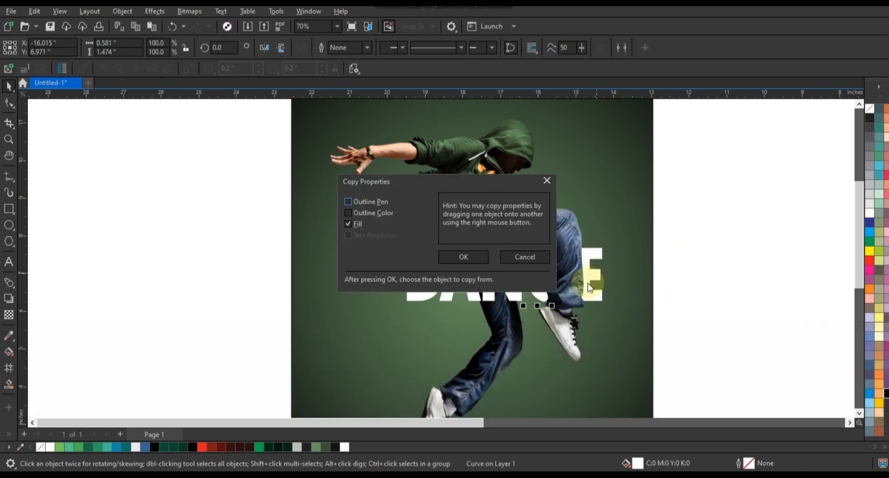
{"action": "left_click", "coordinate": [485, 255]}
{"action": "left_click", "coordinate": [414, 218]}
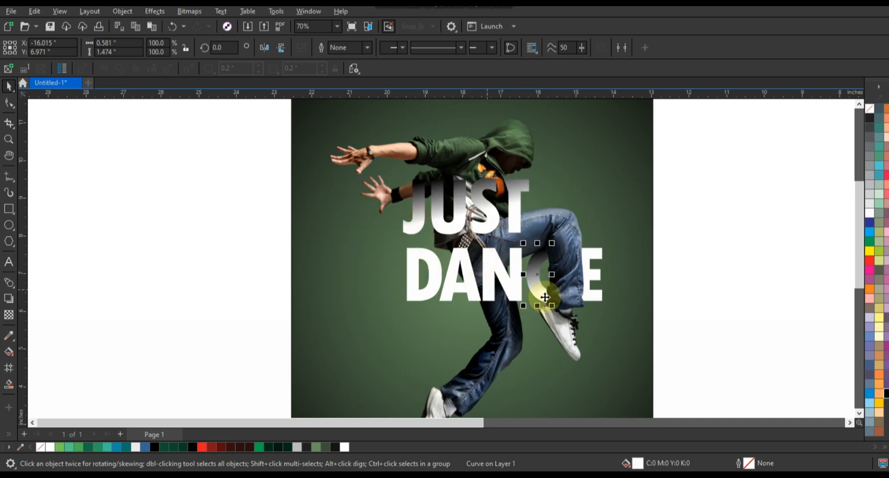
{"action": "key", "text": "g"}
{"action": "left_click", "coordinate": [513, 277]}
{"action": "left_click_drag", "start_coordinate": [513, 277], "coordinate": [520, 277]}
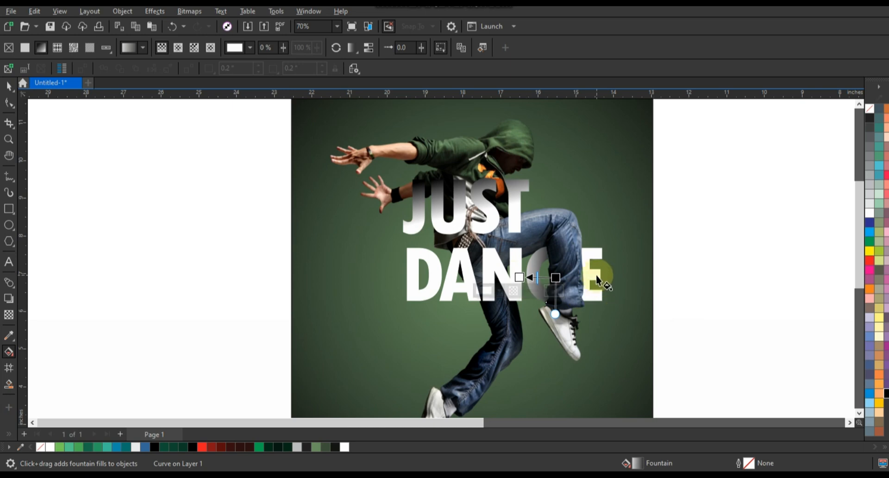
Copy the fountain fill of the letter C to the letter E.
{"action": "left_click", "coordinate": [596, 274]}
{"action": "key", "text": "shift+ctrl+a"}
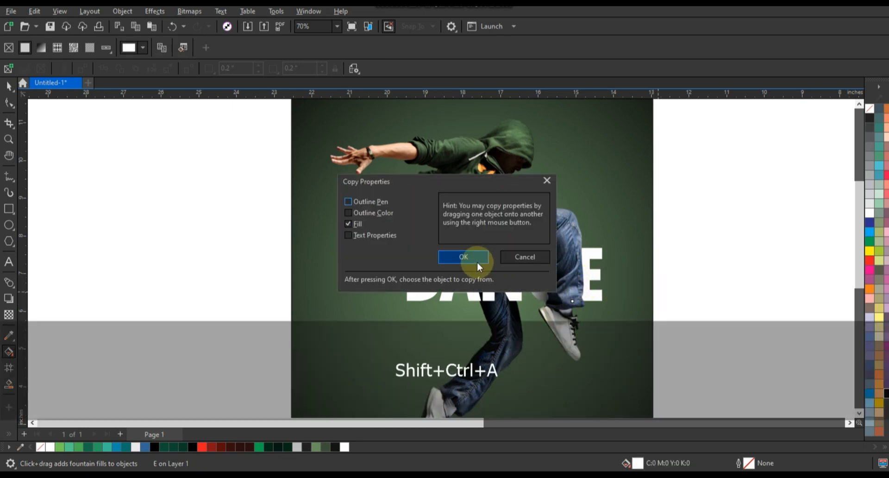
{"action": "left_click", "coordinate": [477, 262]}
{"action": "left_click", "coordinate": [573, 263]}
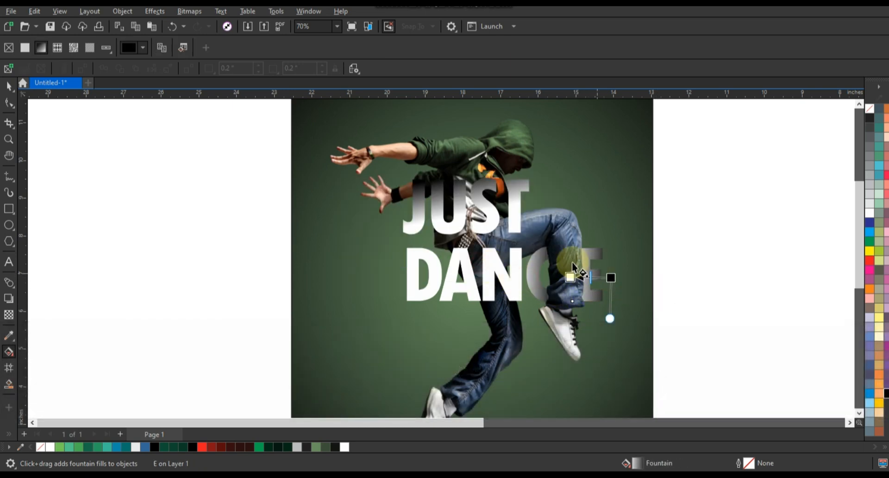
{"action": "mouse_move", "coordinate": [573, 267]}
{"action": "left_mouse_down"}
{"action": "mouse_move", "coordinate": [615, 262]}
{"action": "mouse_move", "coordinate": [584, 256]}
{"action": "left_mouse_up"}
{"action": "key", "text": "ctrl+z"}
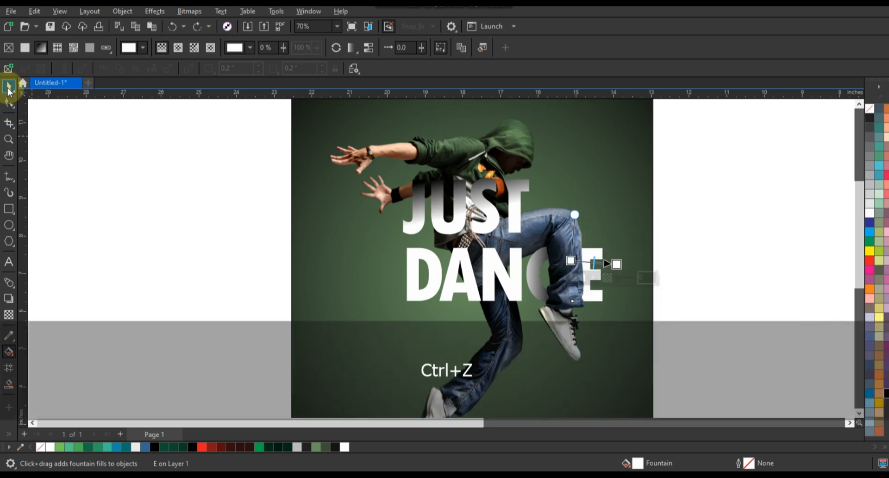
{"action": "left_click", "coordinate": [8, 87]}
{"action": "key", "text": "ctrl+z"}
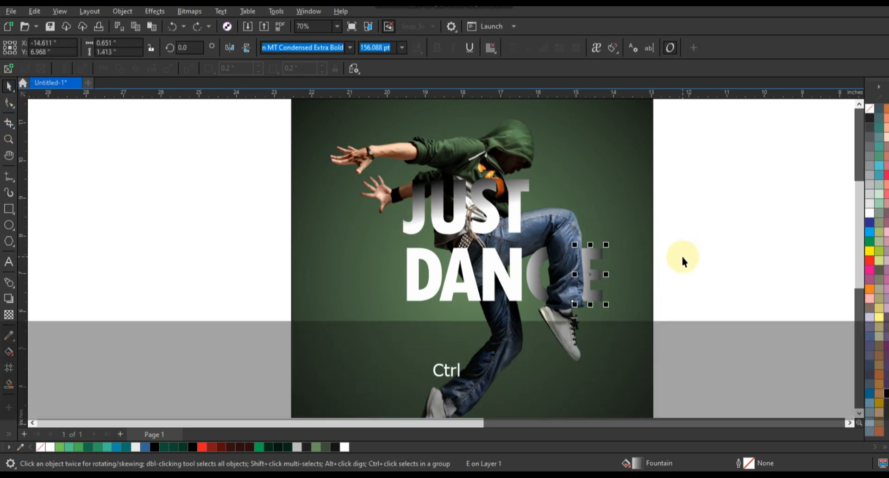
Redirect the letter E's fountain fill to run from black beside the leg to white on its right side, and deselect it.
{"action": "key", "text": "g"}
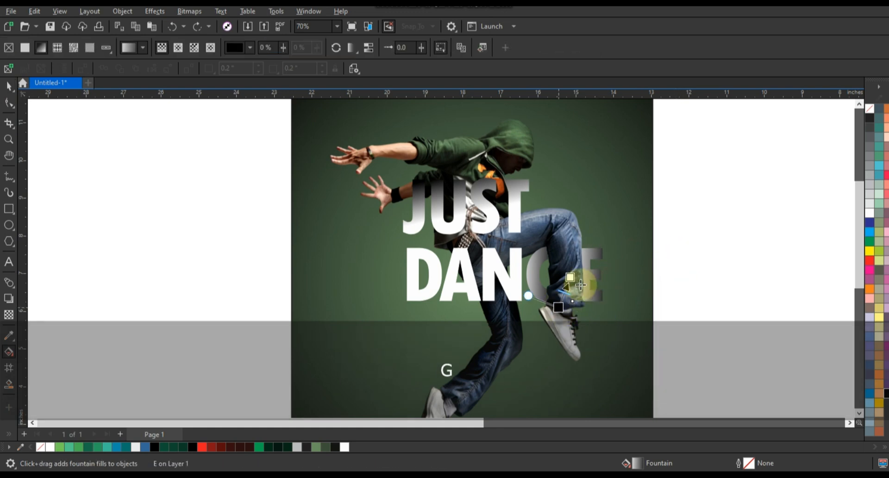
{"action": "left_click_drag", "start_coordinate": [580, 285], "coordinate": [611, 276]}
{"action": "left_click_drag", "start_coordinate": [558, 307], "coordinate": [596, 276]}
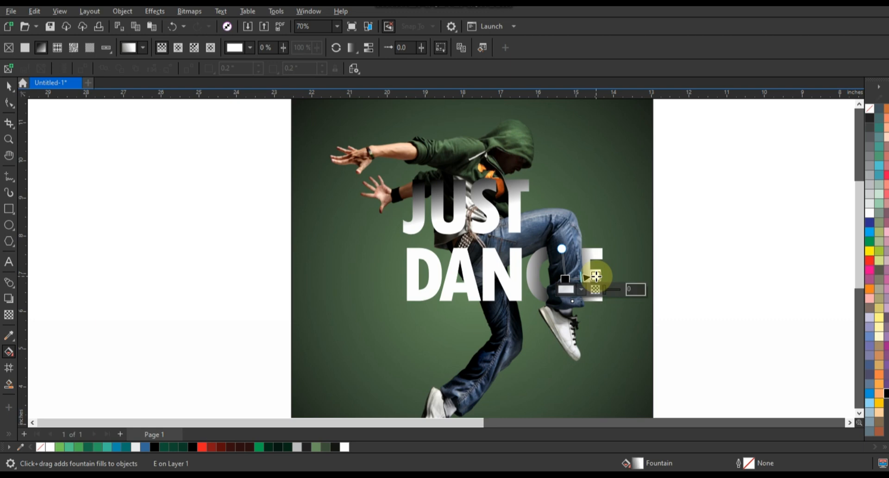
{"action": "left_click", "coordinate": [88, 161]}
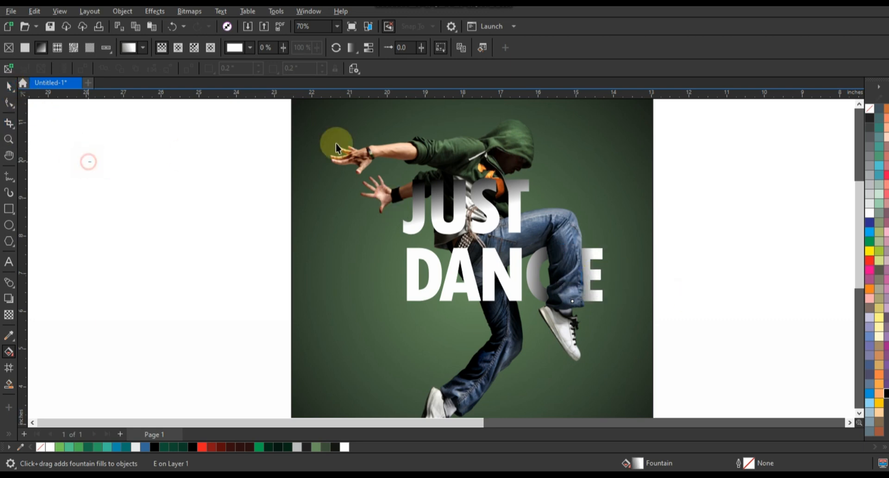
{"action": "key", "text": "space"}
{"action": "left_click", "coordinate": [724, 269]}
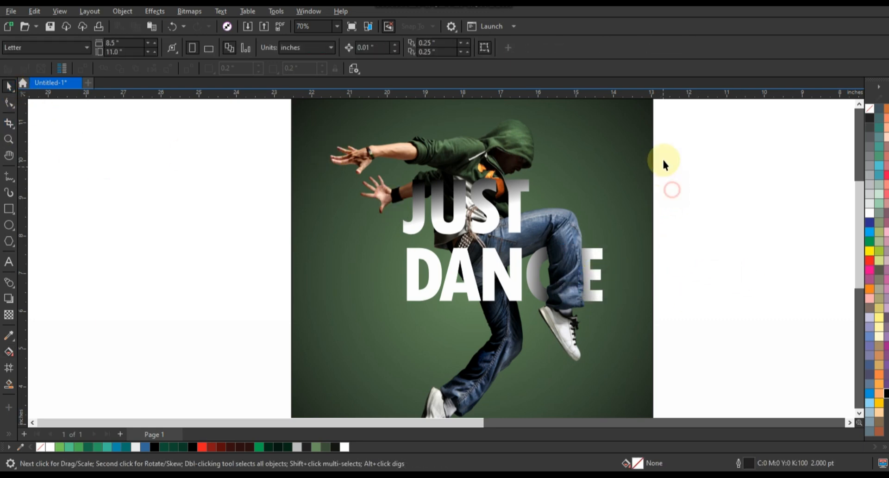
Move the dancer together with all the letters slightly to the left on the green background.
{"action": "scroll", "coordinate": [458, 244], "scroll_direction": "down", "scroll_amount": 2}
{"action": "key", "text": "Escape"}
{"action": "left_click_drag", "start_coordinate": [334, 146], "coordinate": [550, 360]}
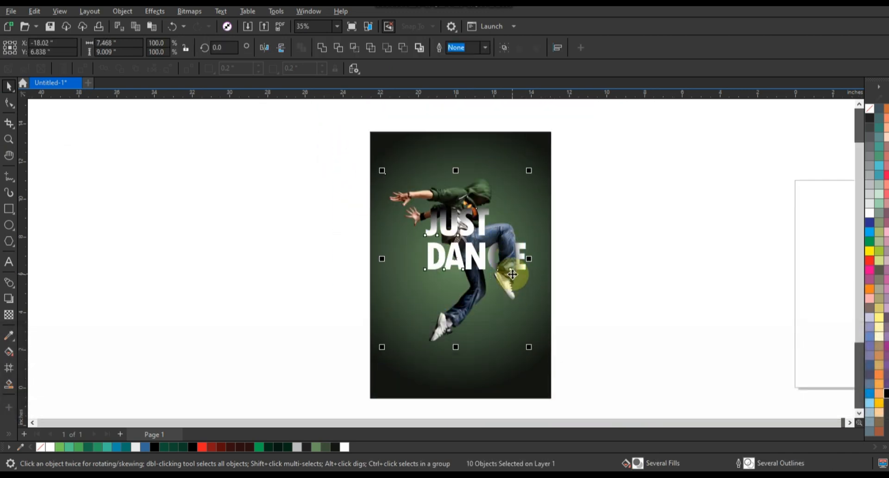
{"action": "left_click_drag", "start_coordinate": [511, 274], "coordinate": [508, 273]}
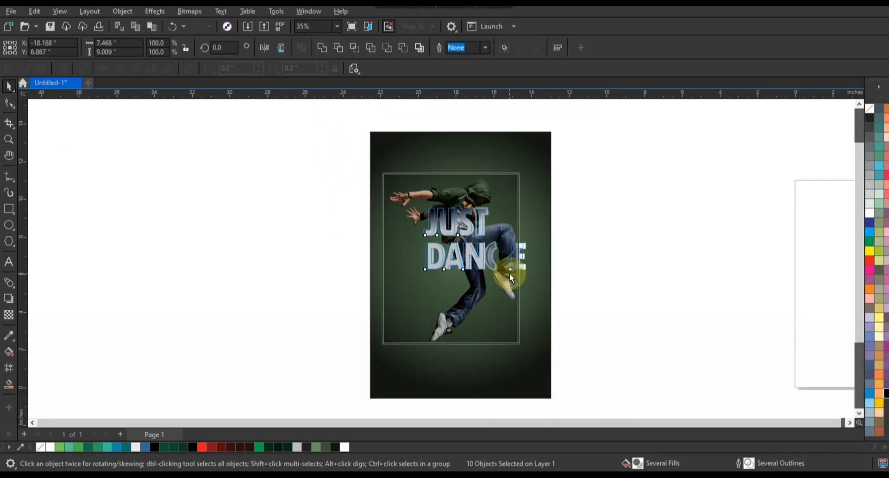
{"action": "left_click", "coordinate": [634, 282]}
Convert the letters D, A and N to curves and combine them into one object.
{"action": "left_click", "coordinate": [442, 264], "text": "shift"}
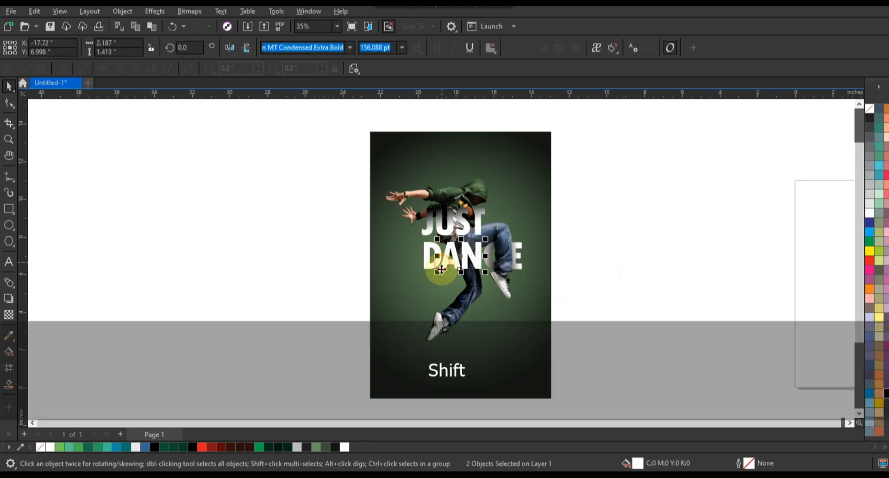
{"action": "left_click", "coordinate": [432, 259], "text": "shift"}
{"action": "key", "text": "ctrl+q"}
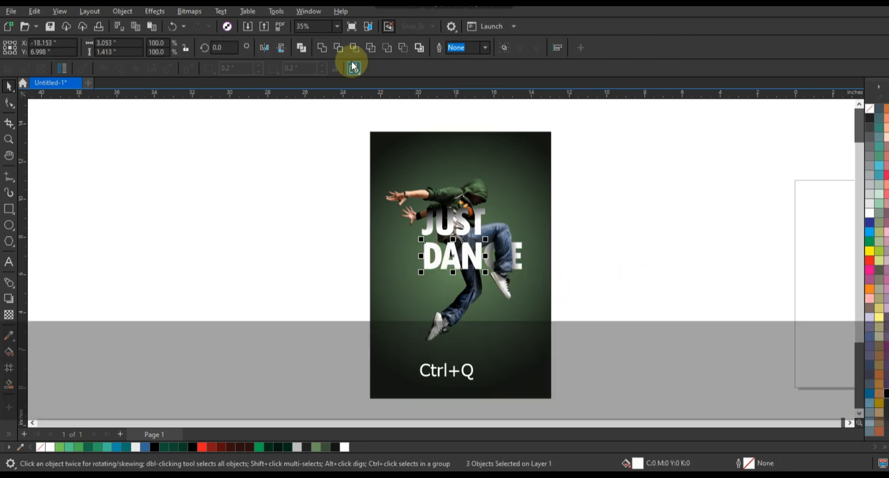
{"action": "left_click", "coordinate": [302, 47]}
Copy the fountain fill of the letter C to the combined DAN letters.
{"action": "key", "text": "shift+ctrl+a"}
{"action": "left_click", "coordinate": [457, 256]}
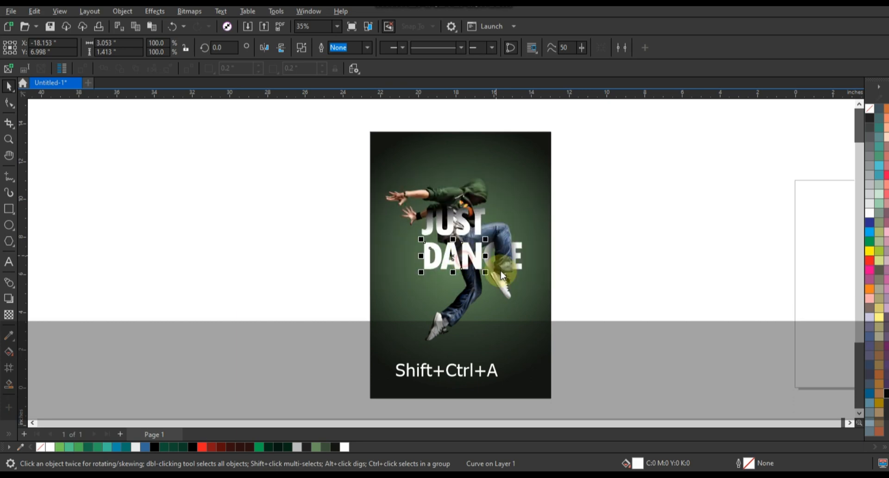
{"action": "left_click", "coordinate": [507, 269]}
Shift the DAN letters' fountain fill to the right, with white starting at the A and black ending beyond the E.
{"action": "key", "text": "g"}
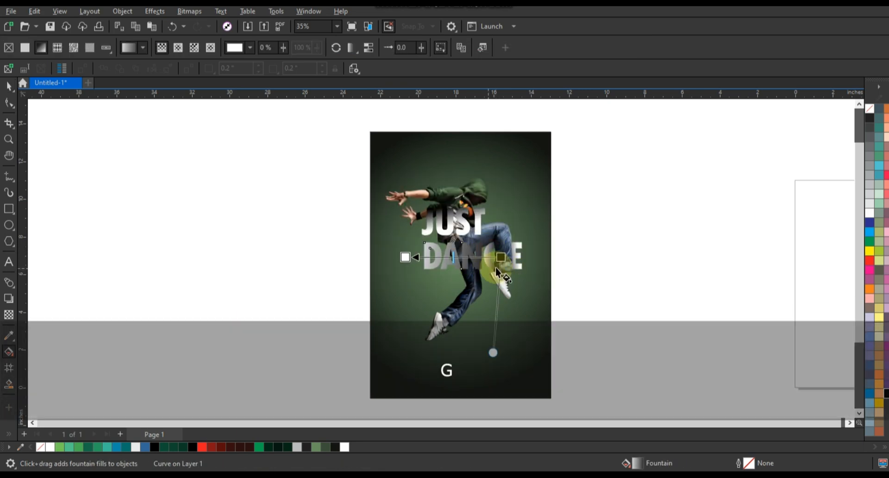
{"action": "left_click_drag", "start_coordinate": [500, 258], "coordinate": [565, 257]}
{"action": "left_click_drag", "start_coordinate": [405, 258], "coordinate": [447, 258]}
{"action": "left_click", "coordinate": [8, 87]}
{"action": "left_click", "coordinate": [121, 190]}
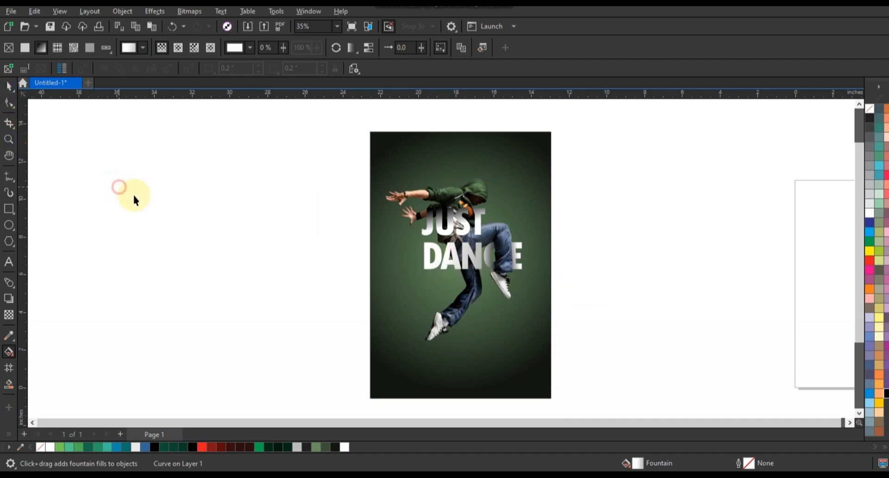
Zoom in on the dancer and the letters, deselect everything and preview the poster in full screen.
{"action": "left_click_drag", "start_coordinate": [583, 148], "coordinate": [354, 345]}
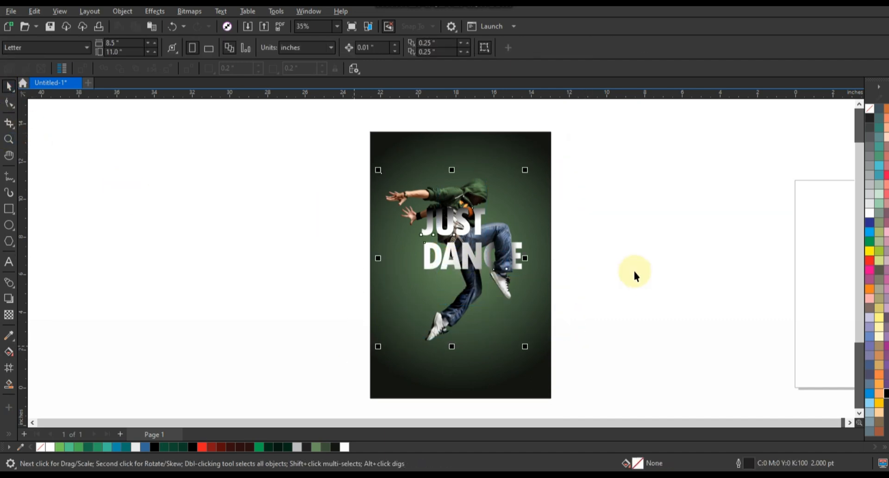
{"action": "key", "text": "shift+F2"}
{"action": "key", "text": "Escape"}
{"action": "key", "text": "F9"}
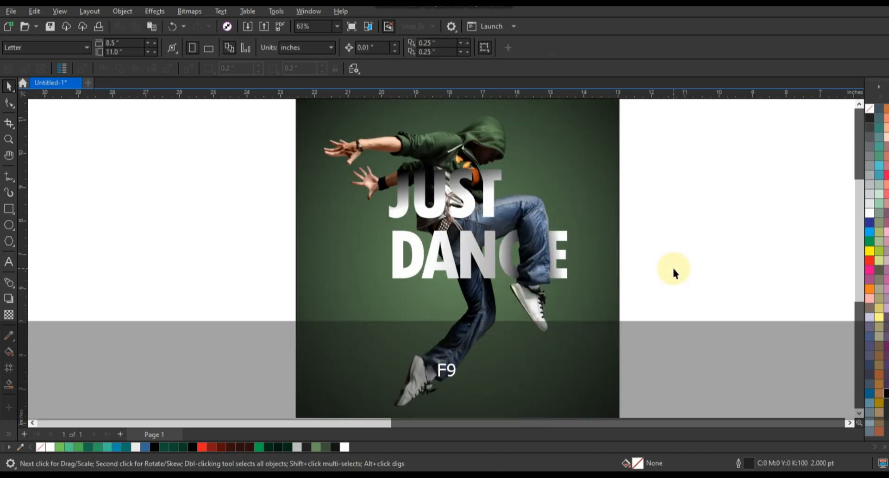